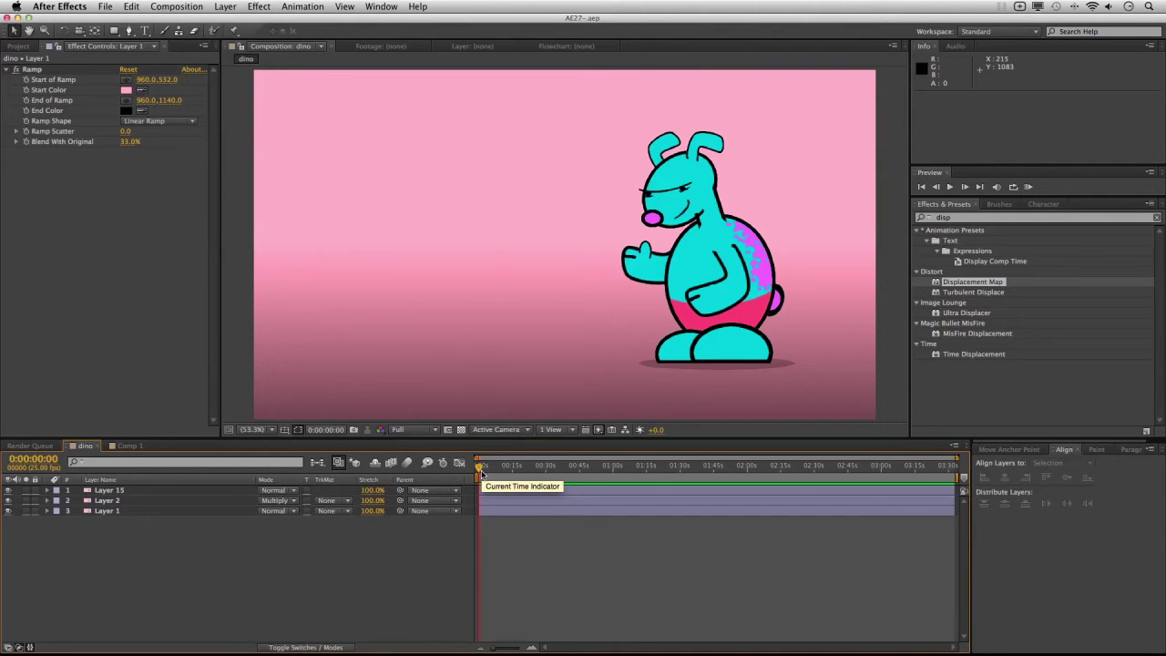
# Step: Deselect the dino layer and switch to the Comp 1 tab with the HAWOOH text
pyautogui.click(704, 555)
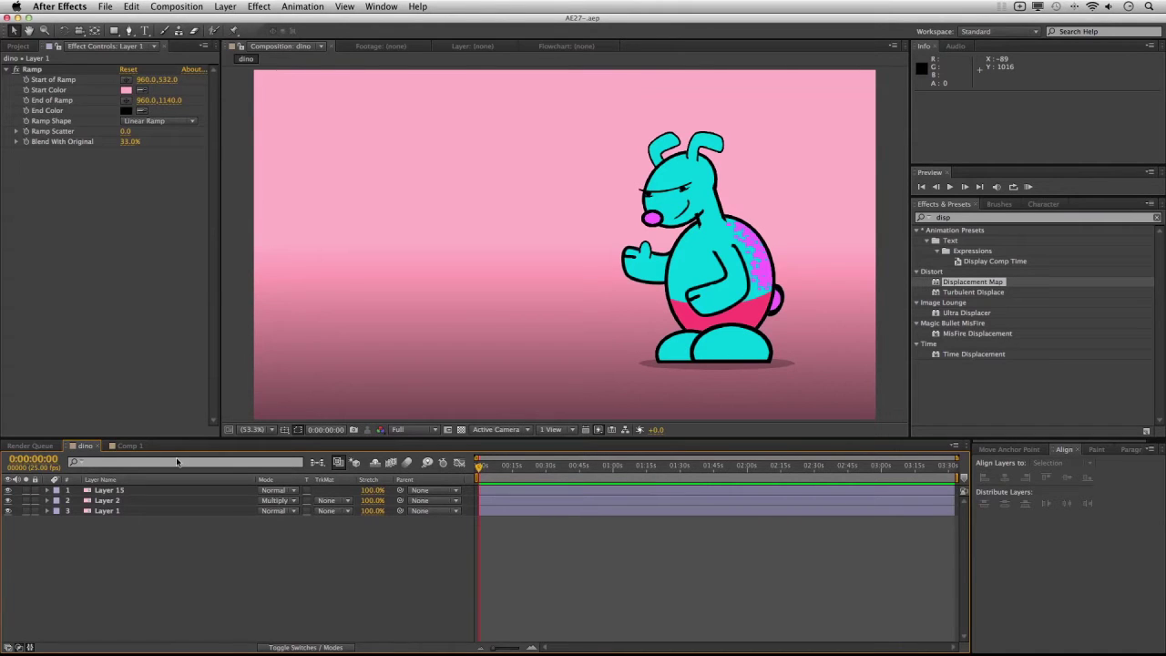
pyautogui.click(130, 446)
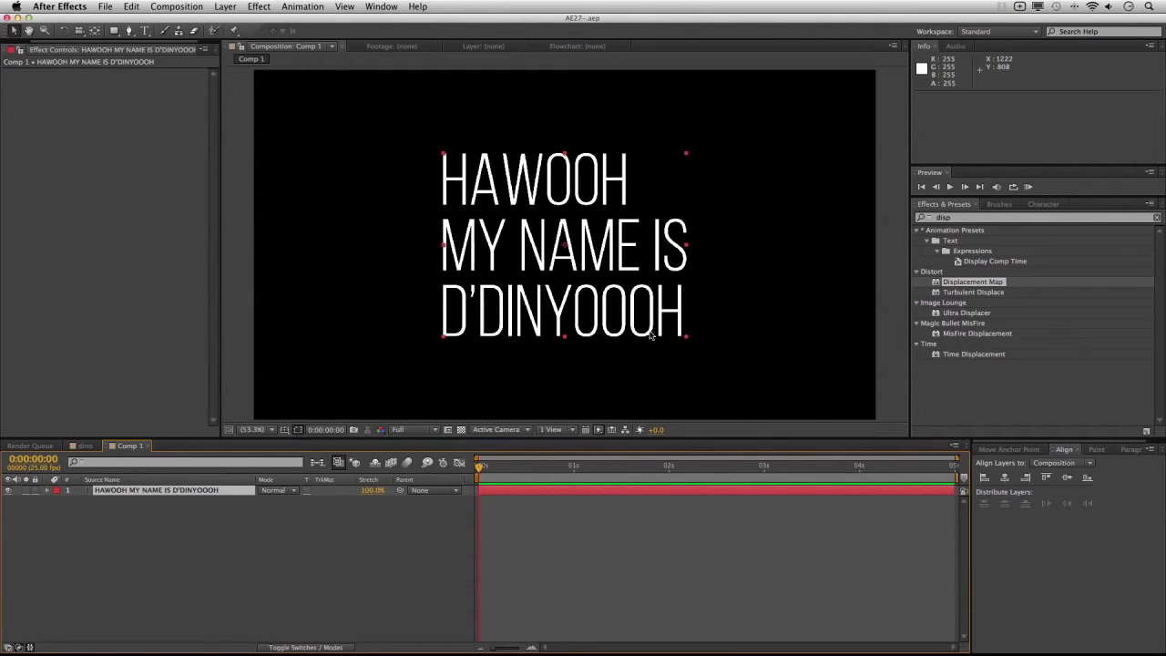
# Step: Add a new black solid layer to Comp 1 with default settings
pyautogui.click(224, 6)
pyautogui.moveTo(237, 21)
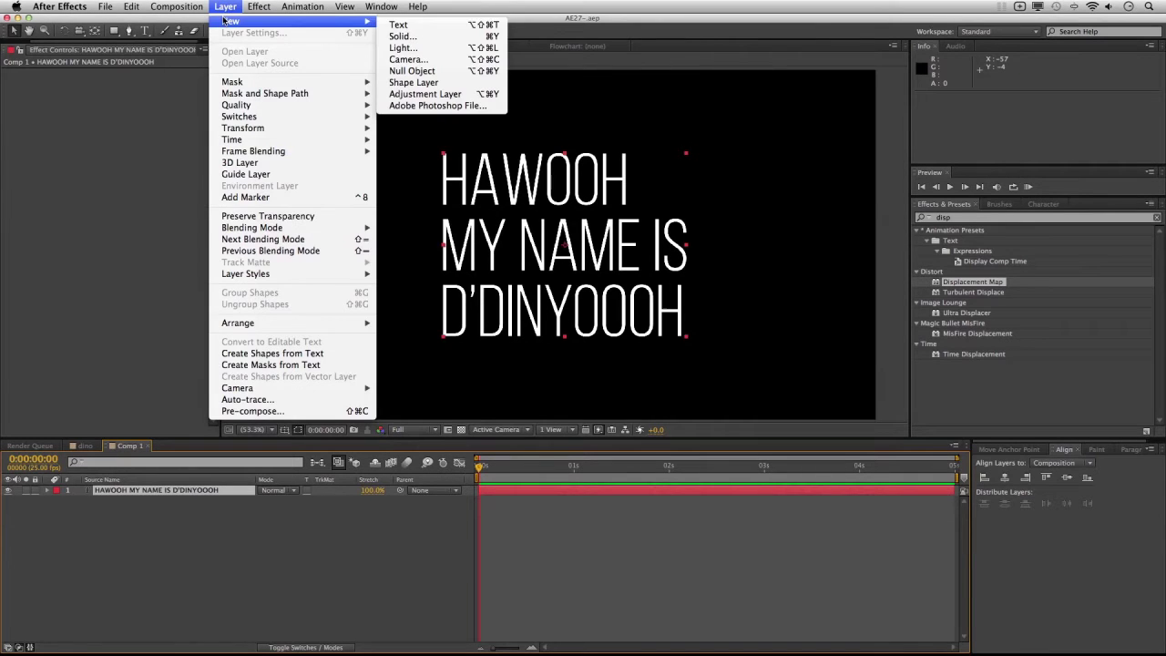
pyautogui.click(479, 39)
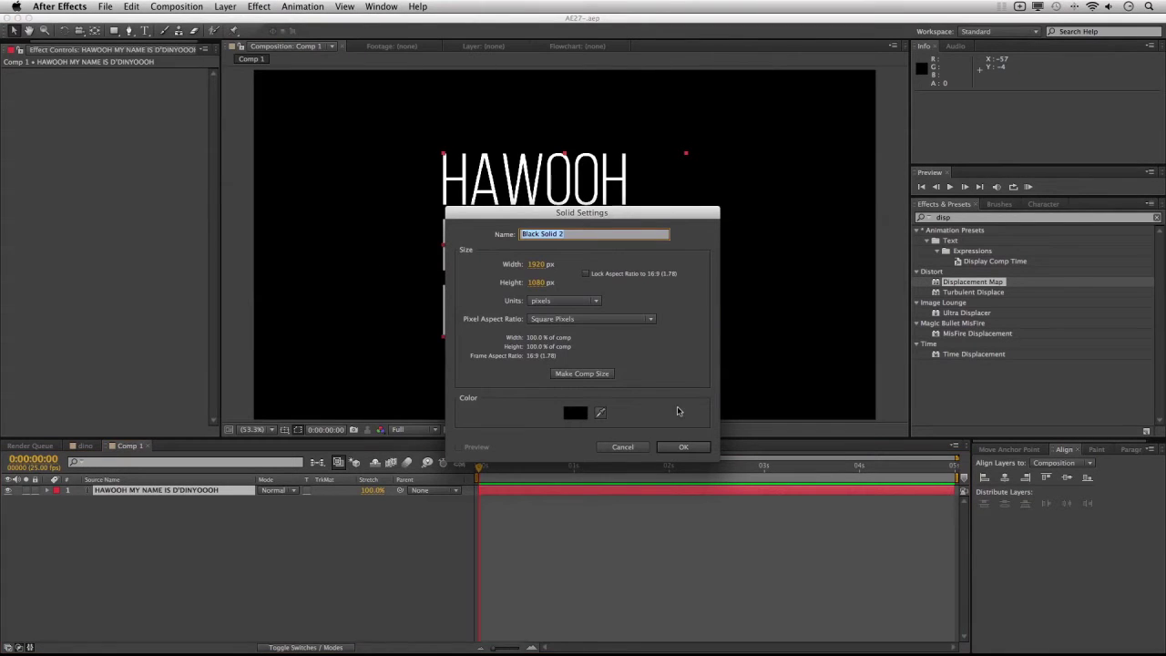
pyautogui.click(685, 447)
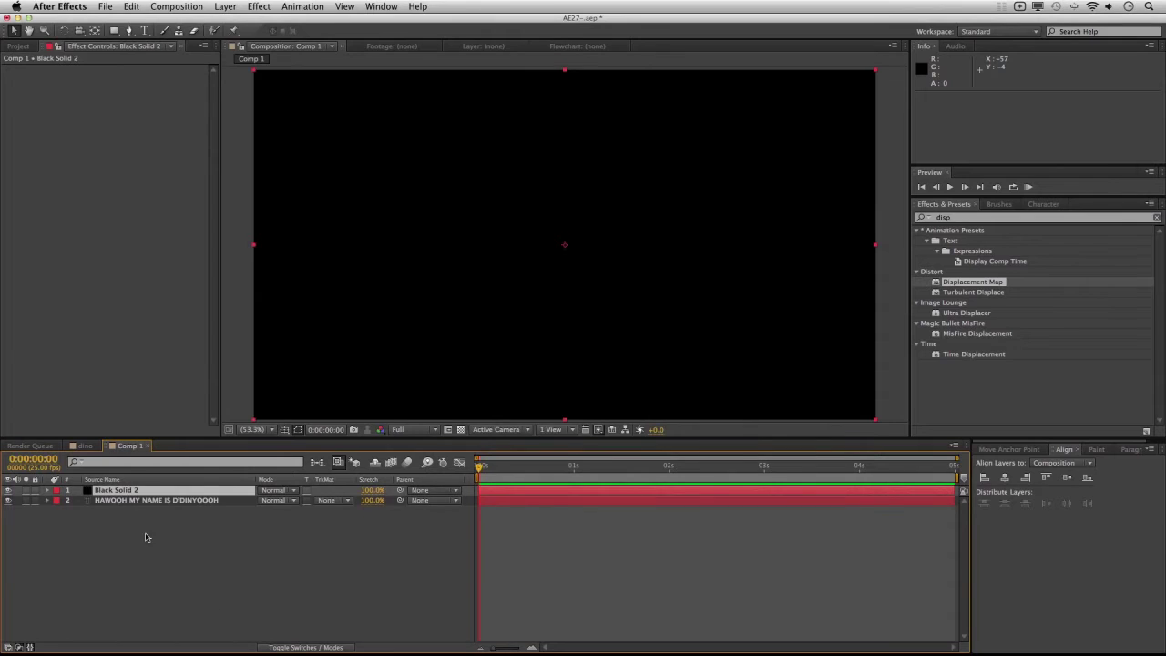
# Step: Find Fractal Noise by searching 'fracta' and apply it to the black solid
pyautogui.click(957, 218)
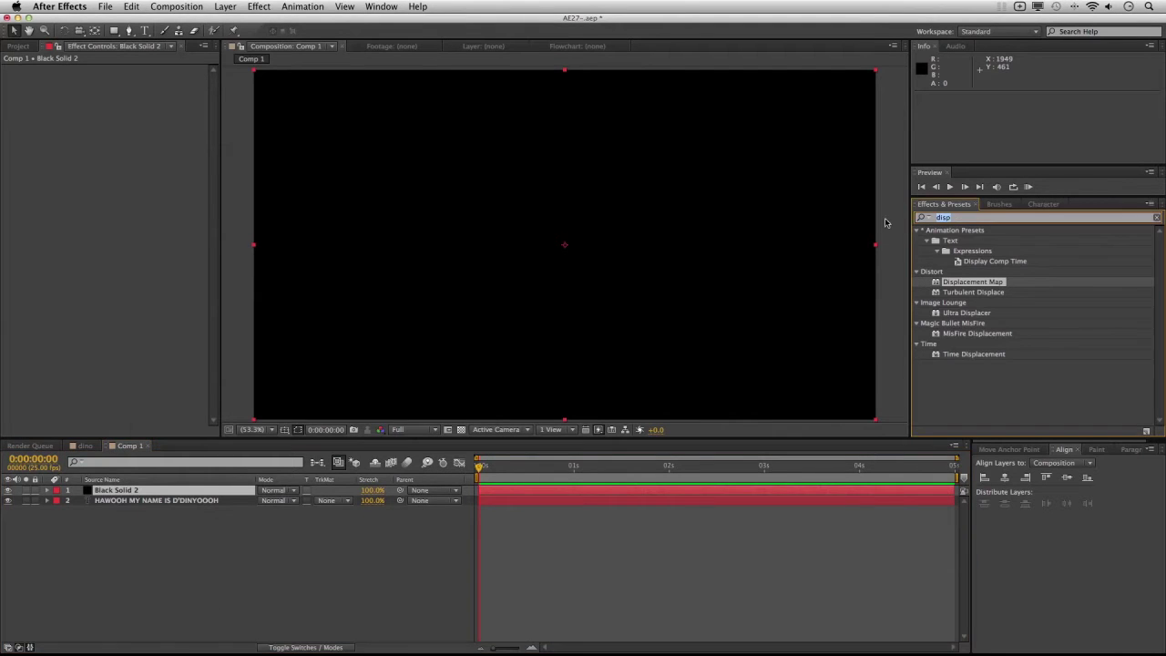
pyautogui.write('fracta')
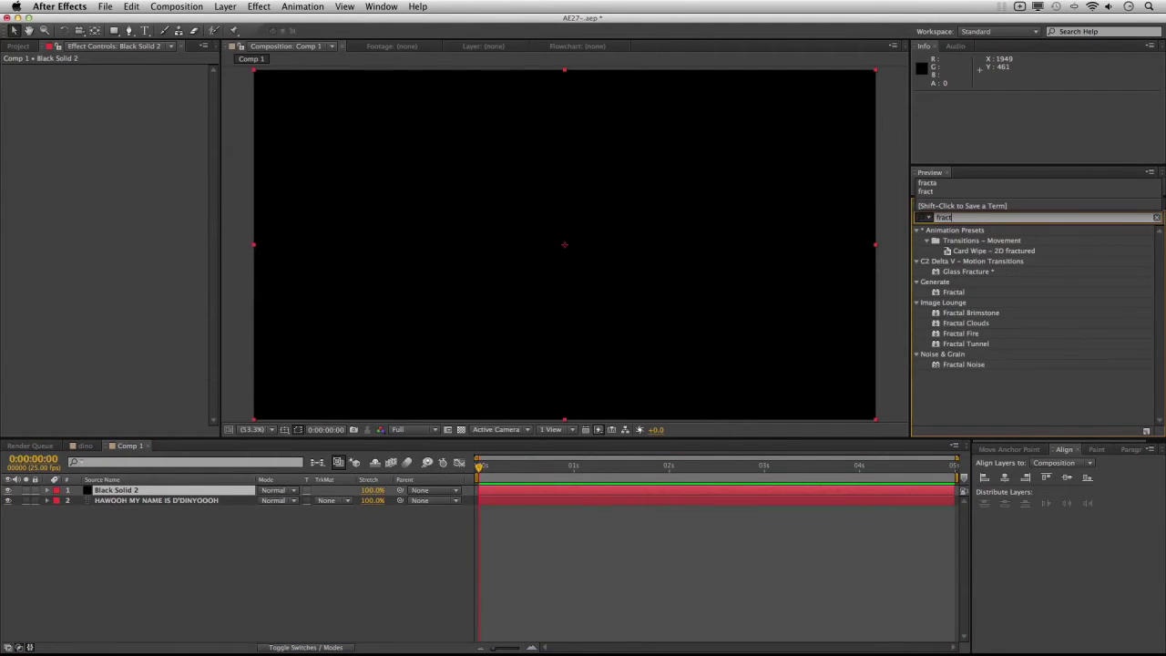
pyautogui.moveTo(952, 312); pyautogui.dragTo(487, 492)
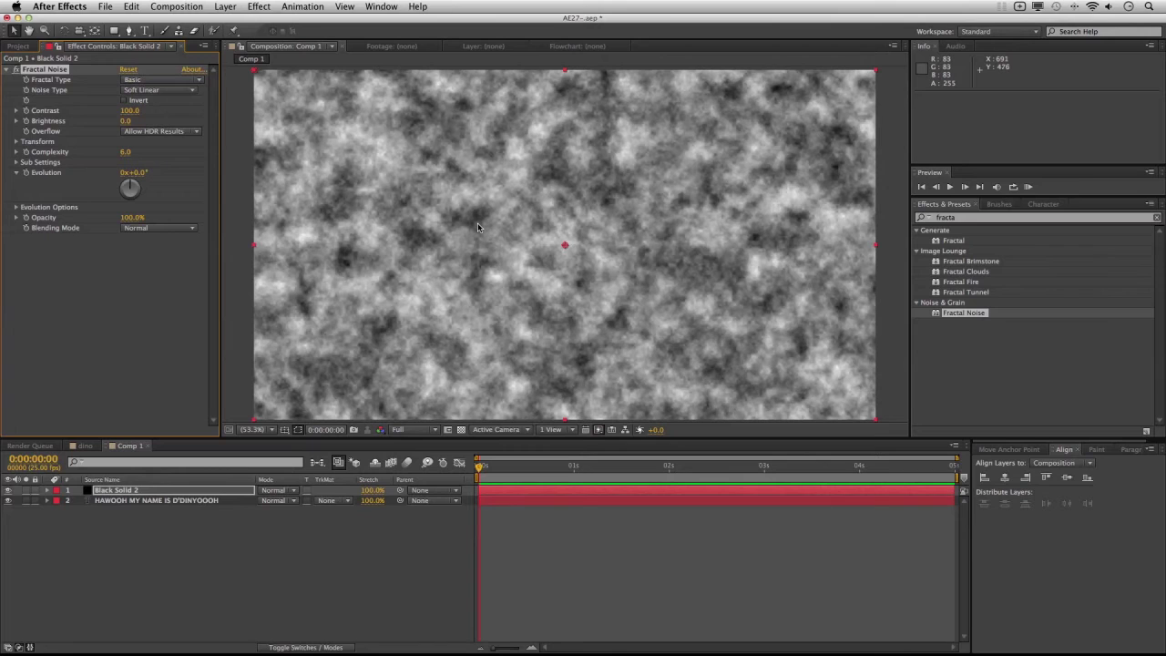
# Step: Set Fractal Noise to Dynamic fractal type, Linear noise type, and Contrast 120
pyautogui.click(175, 82)
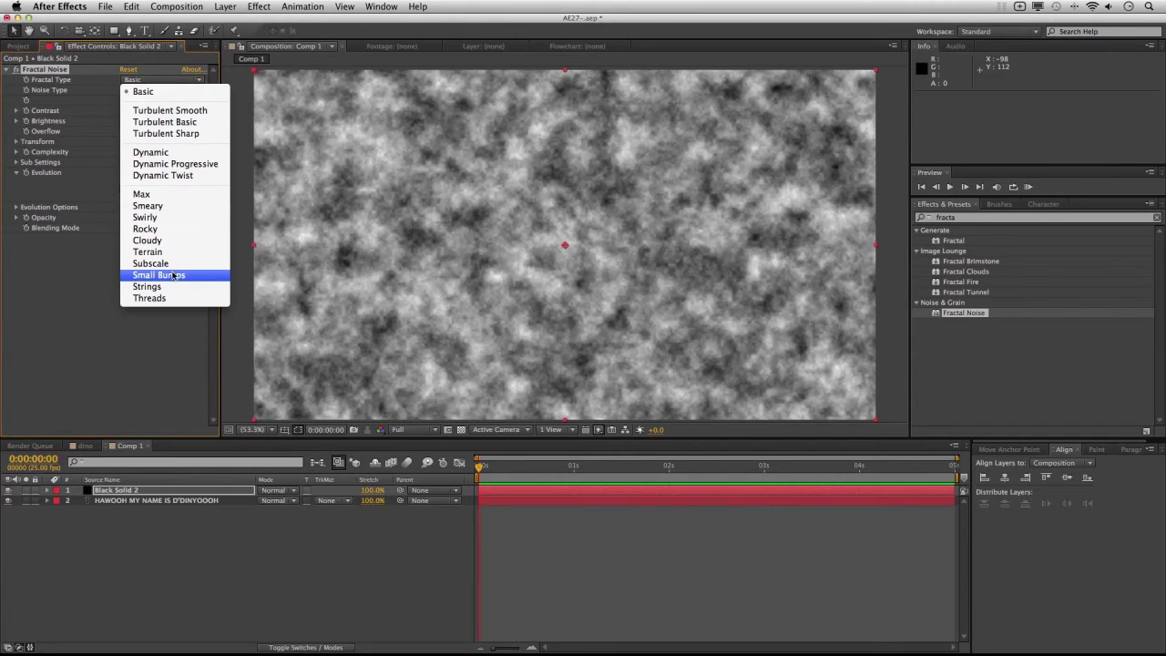
pyautogui.click(175, 152)
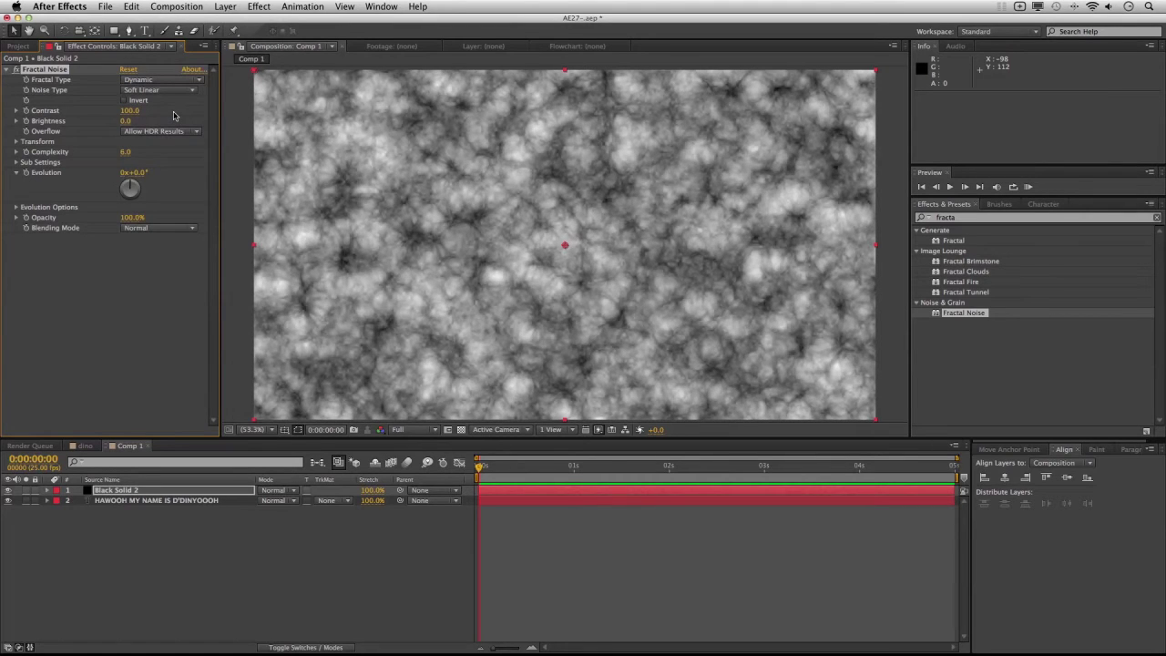
pyautogui.click(172, 91)
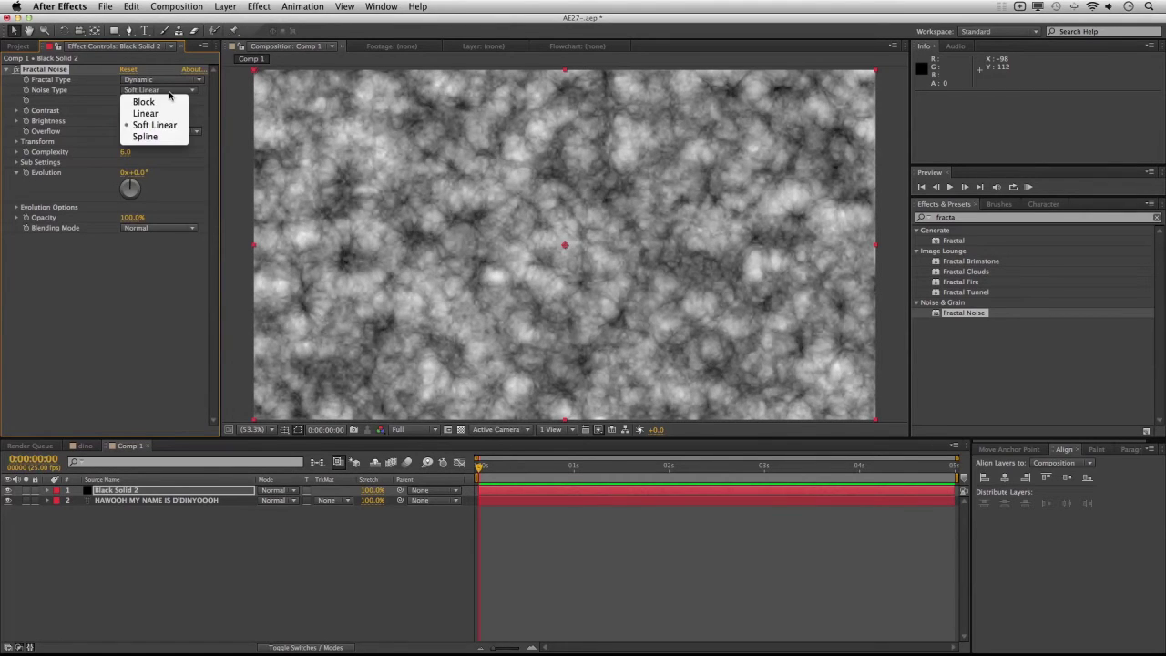
pyautogui.click(146, 113)
pyautogui.click(133, 111)
pyautogui.write('120')
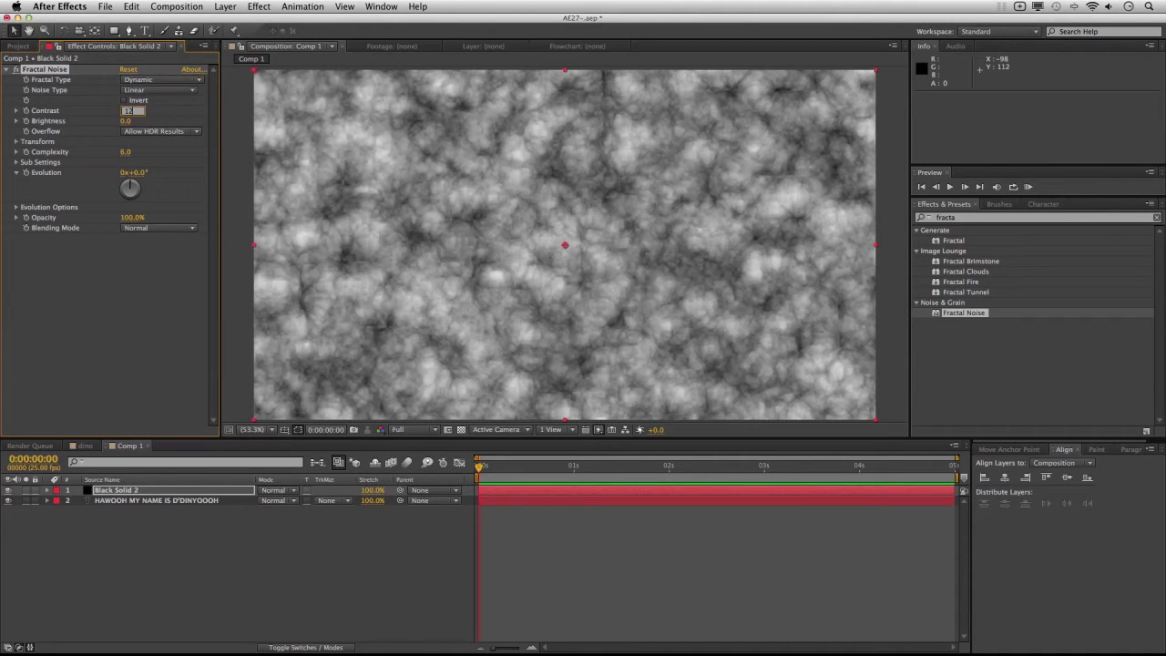
pyautogui.press('Return')
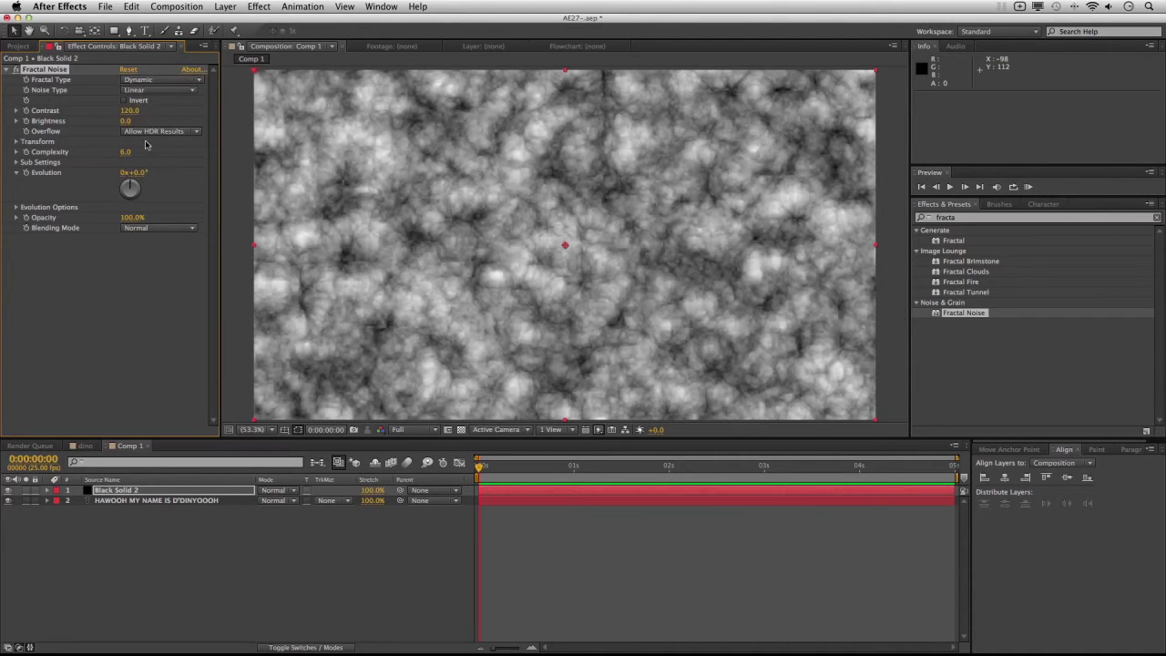
# Step: Expand Evolution Options and try a Random Seed scrub, then undo it
pyautogui.click(14, 208)
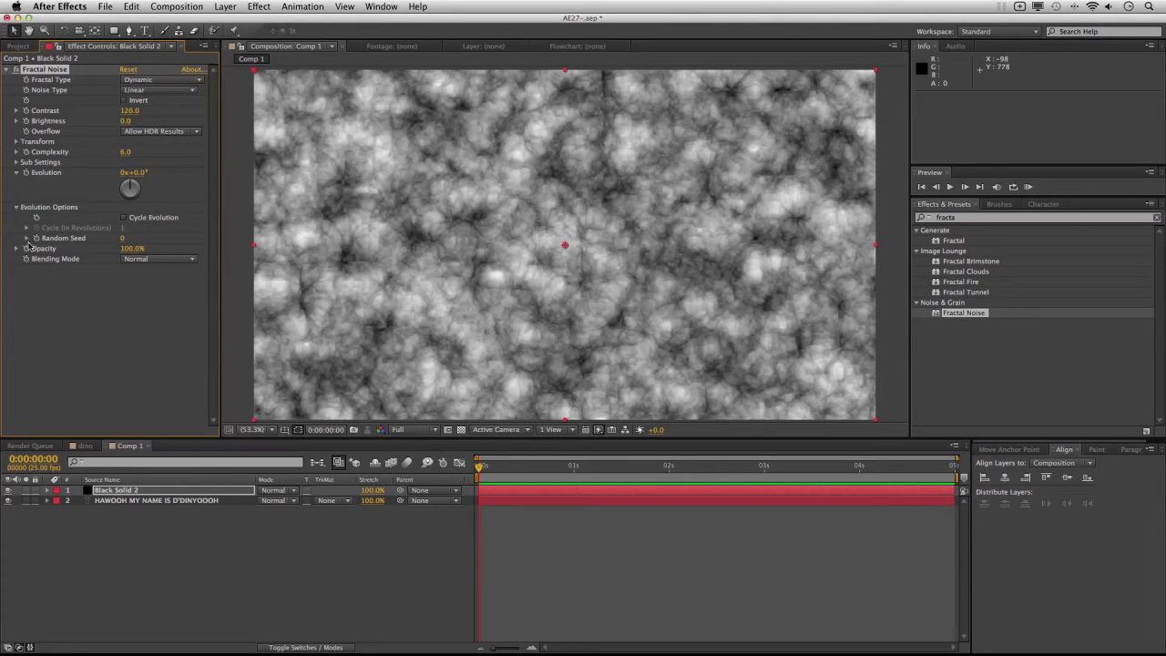
pyautogui.moveTo(121, 246); pyautogui.dragTo(175, 244)
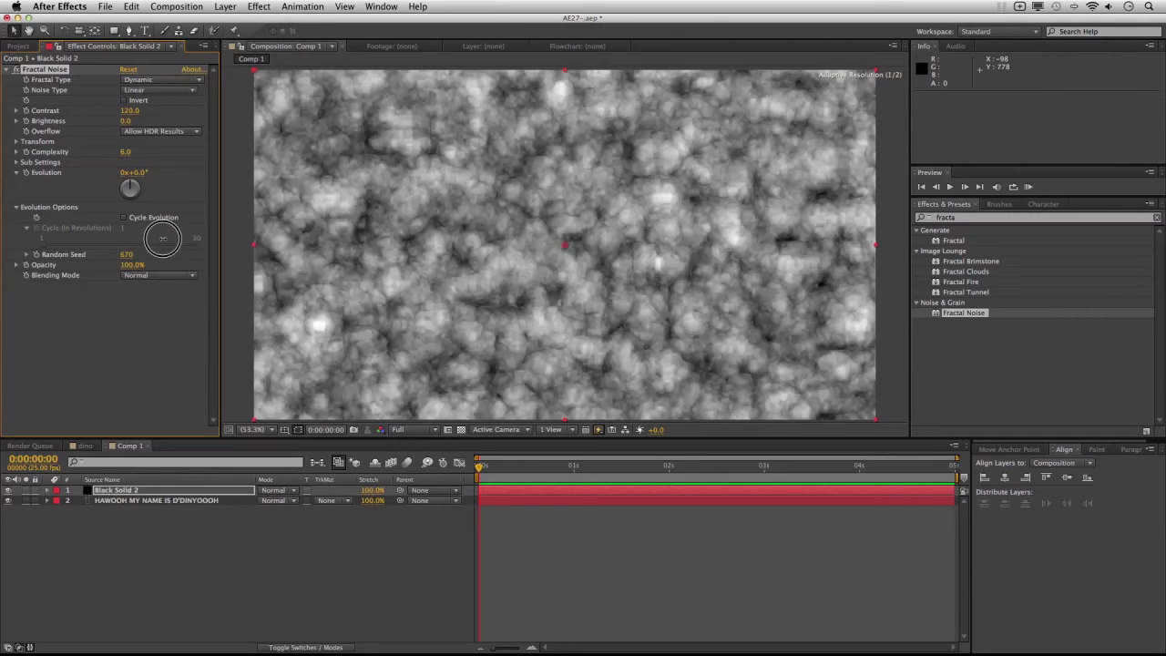
pyautogui.press('cmd+z')
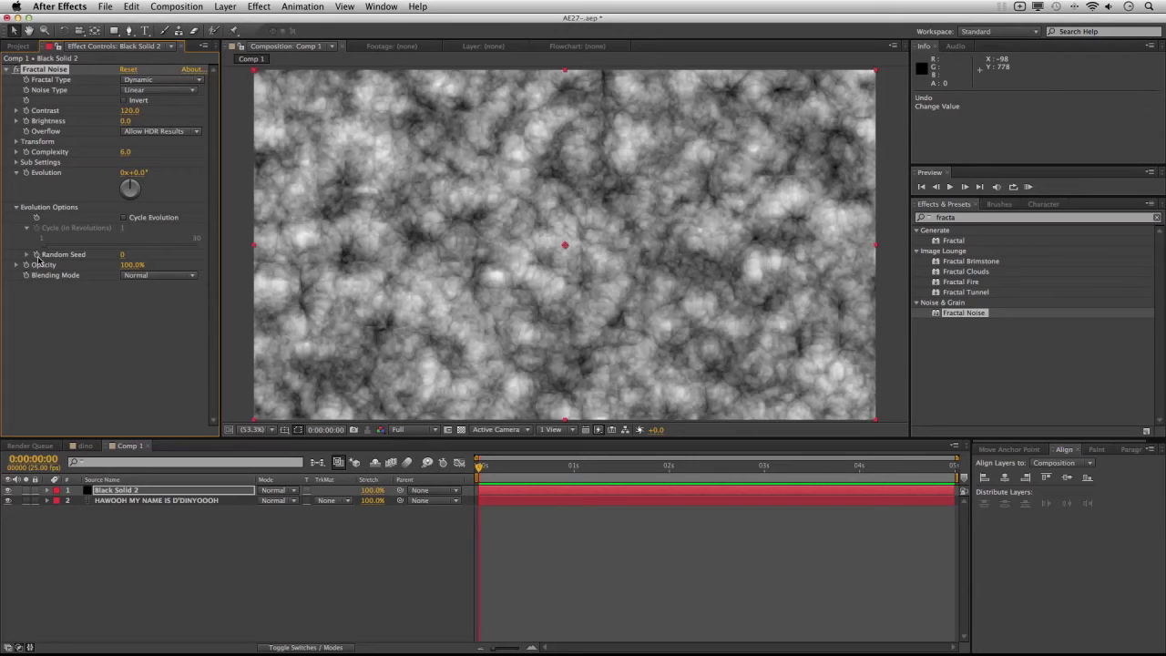
# Step: Drive Random Seed with the expression time*12 and scrub ahead to preview the changing noise
pyautogui.keyDown('alt'); pyautogui.click(36, 255); pyautogui.keyUp('alt')
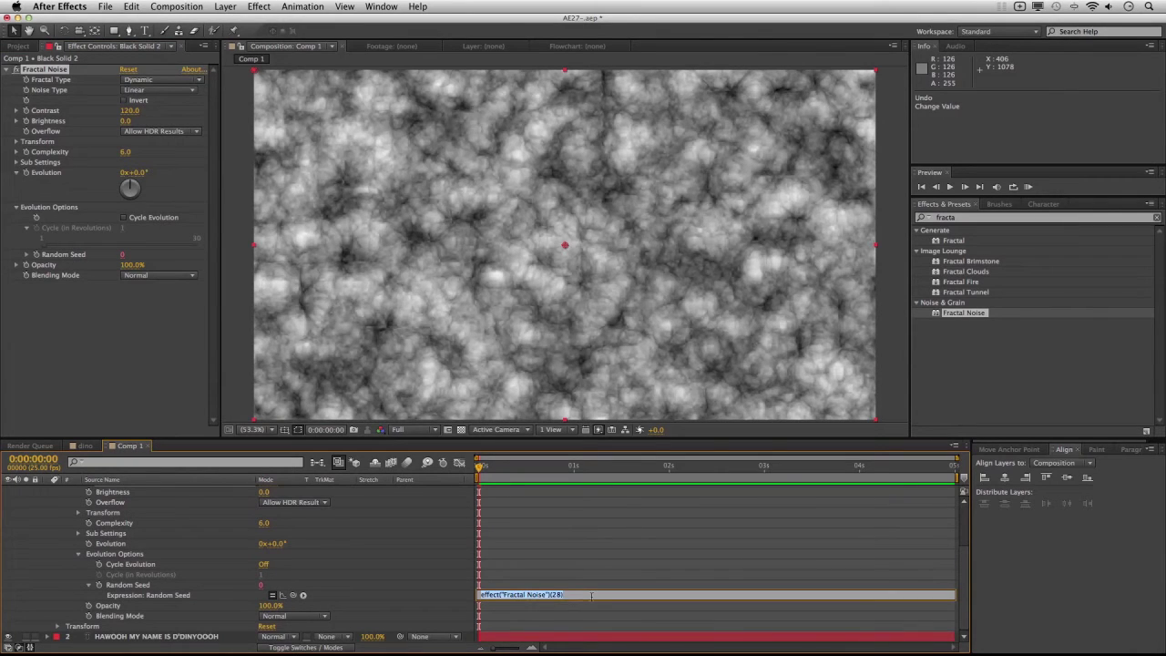
pyautogui.write('time')
pyautogui.write('10')
pyautogui.write('12')
pyautogui.press('Return')
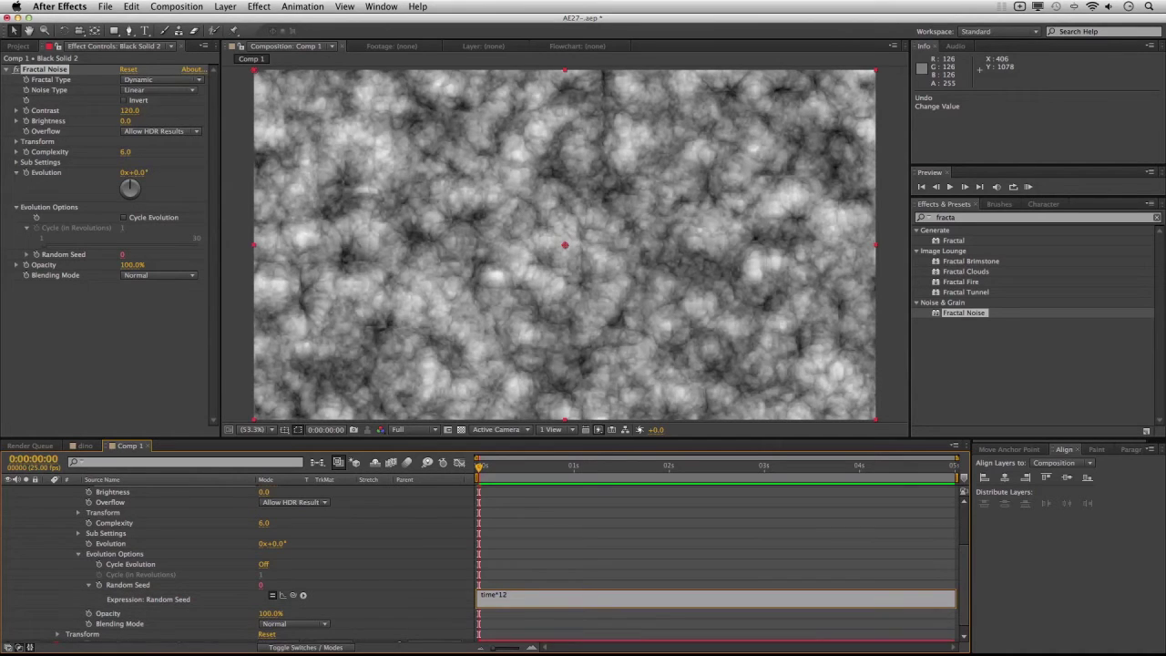
pyautogui.click(594, 577)
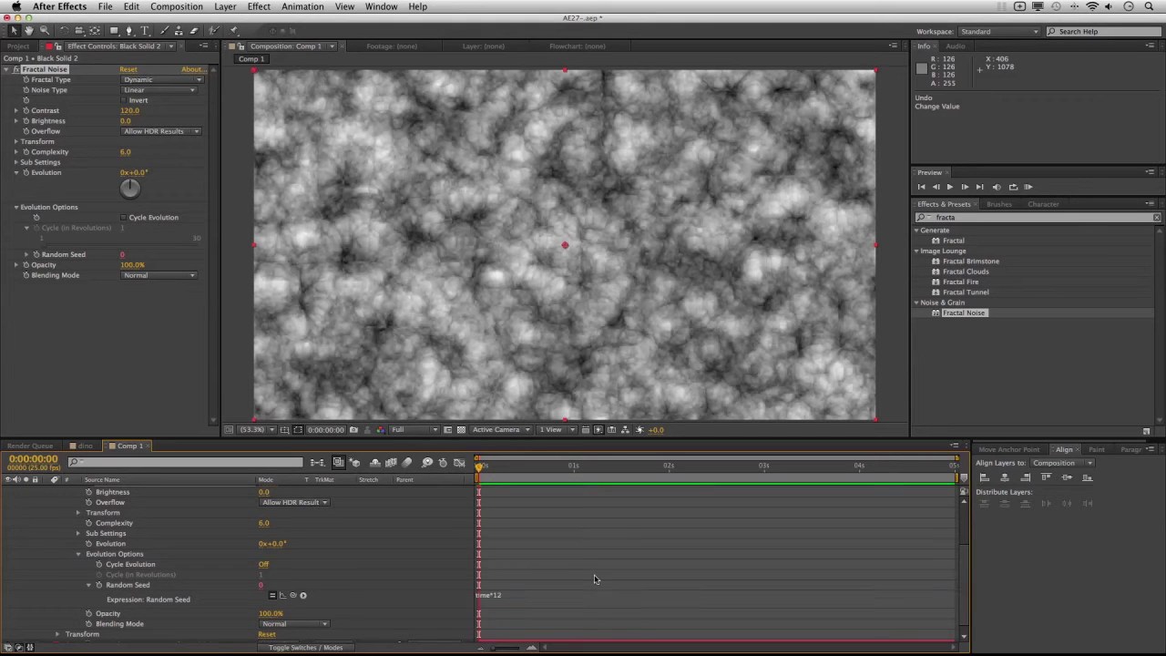
pyautogui.moveTo(480, 469)
pyautogui.mouseDown()
pyautogui.moveTo(565, 477)
pyautogui.moveTo(442, 474)
pyautogui.mouseUp()
pyautogui.scroll(3, 568, 550)
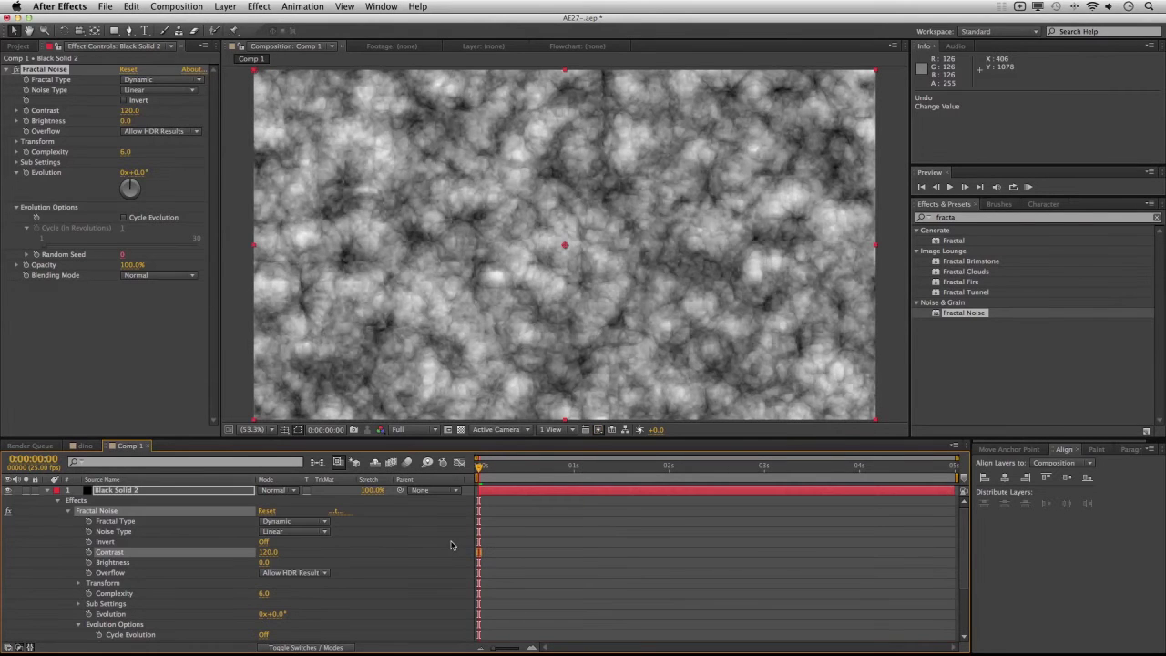
# Step: Move the noise solid below the text layer and pre-compose it as Black Solid 2 Comp 1
pyautogui.click(48, 490)
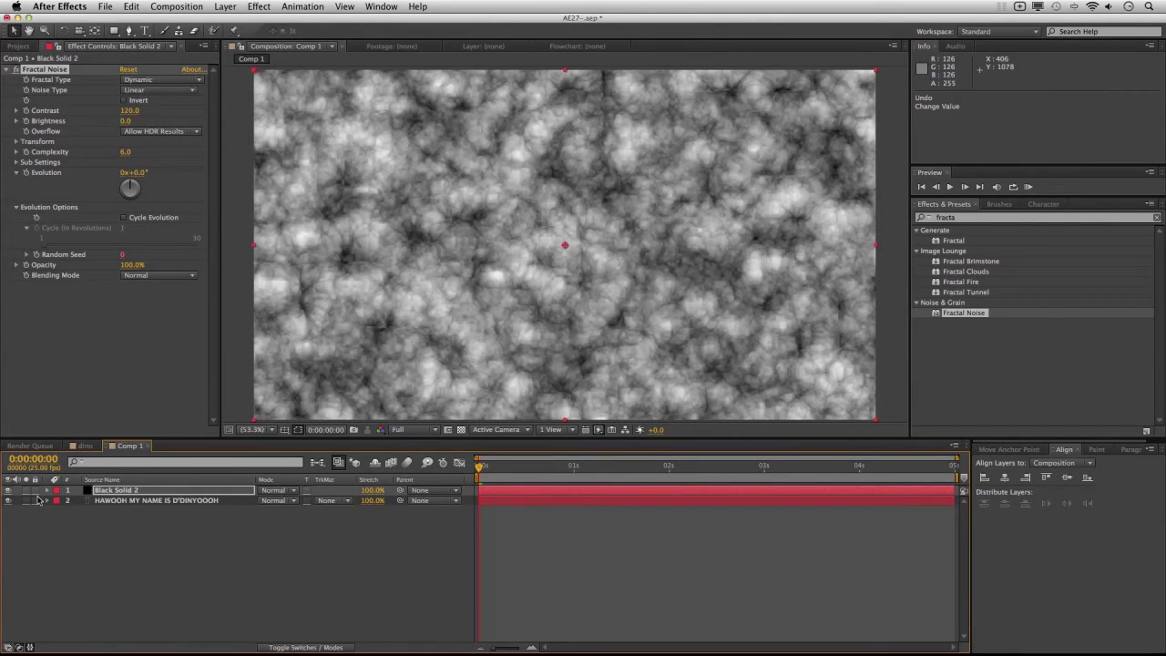
pyautogui.moveTo(118, 492); pyautogui.dragTo(112, 507)
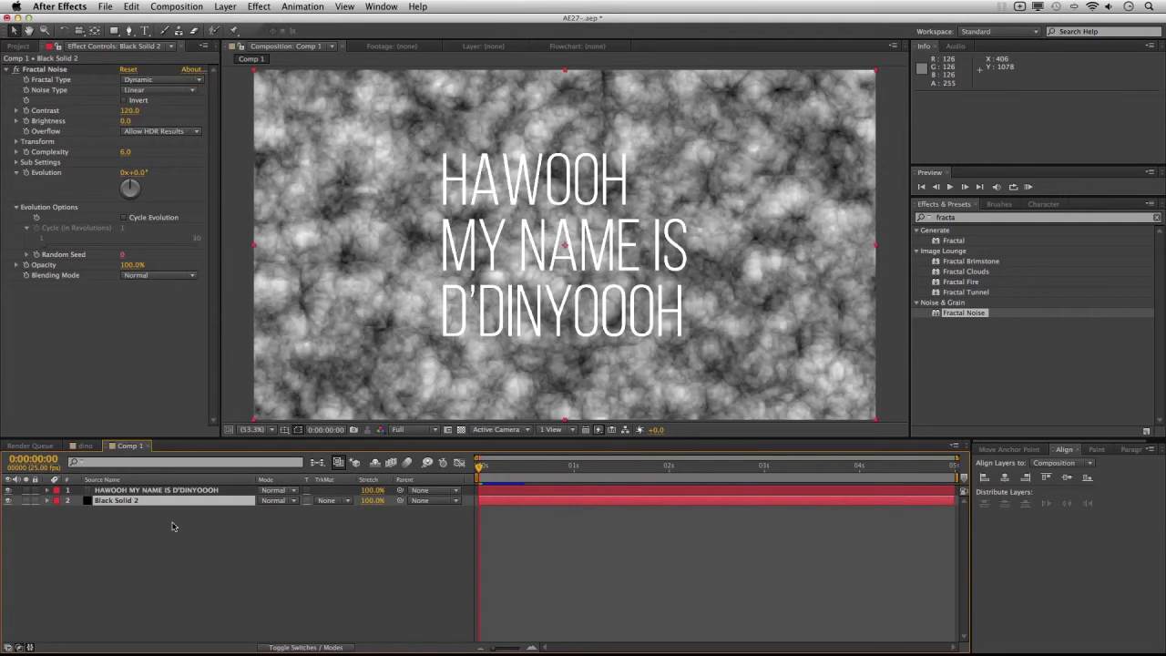
pyautogui.rightClick(110, 508)
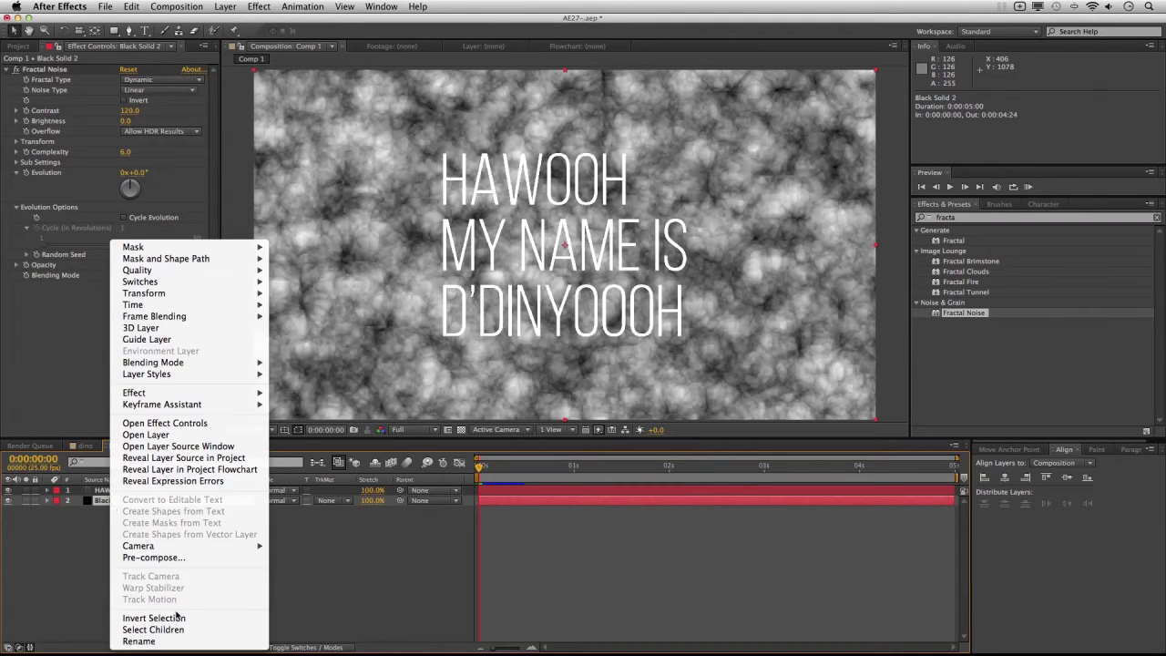
pyautogui.click(174, 558)
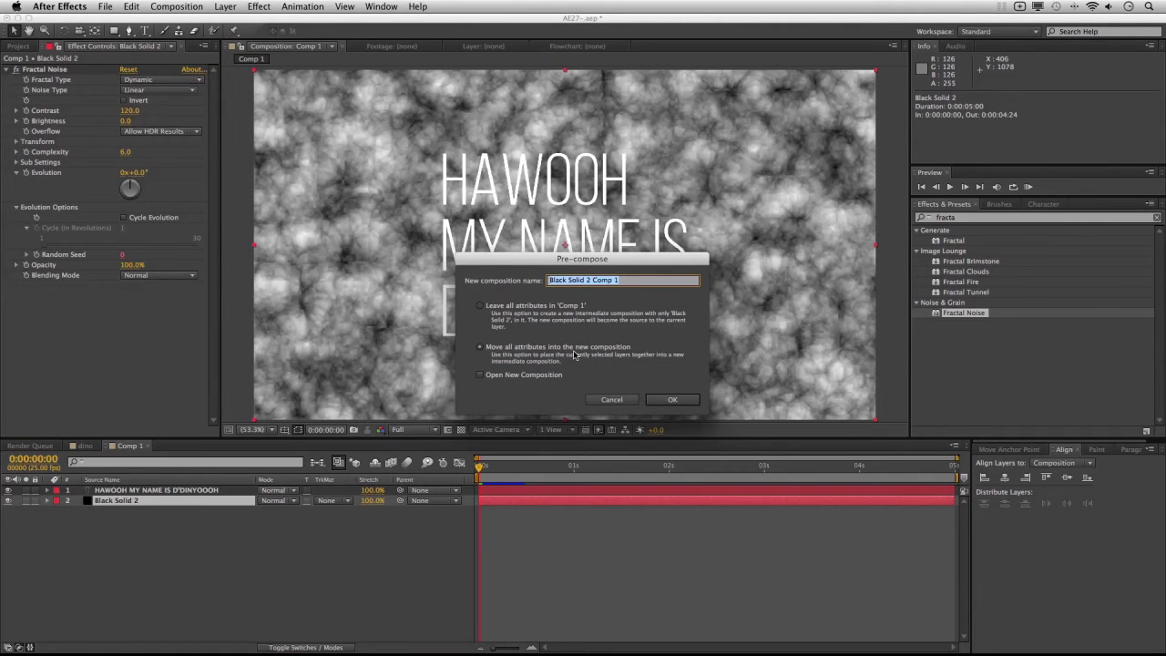
pyautogui.click(673, 401)
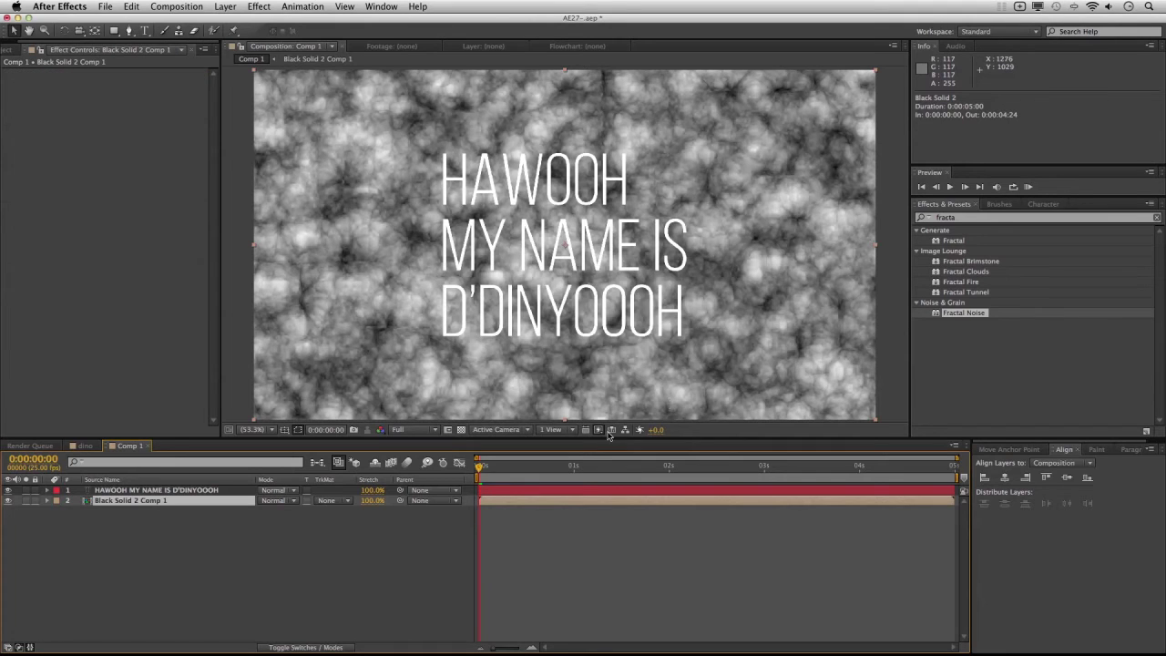
# Step: Hide the noise precomp, select the text layer, and search 'displac' to pick Displacement Map
pyautogui.click(7, 501)
pyautogui.click(487, 492)
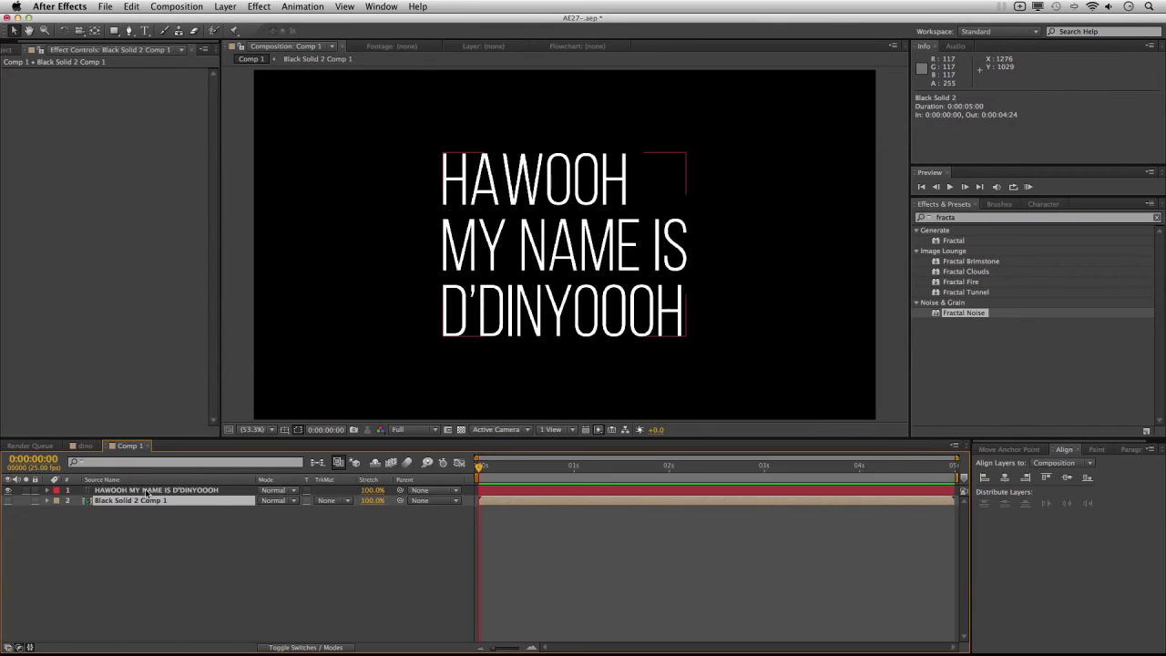
pyautogui.click(963, 219)
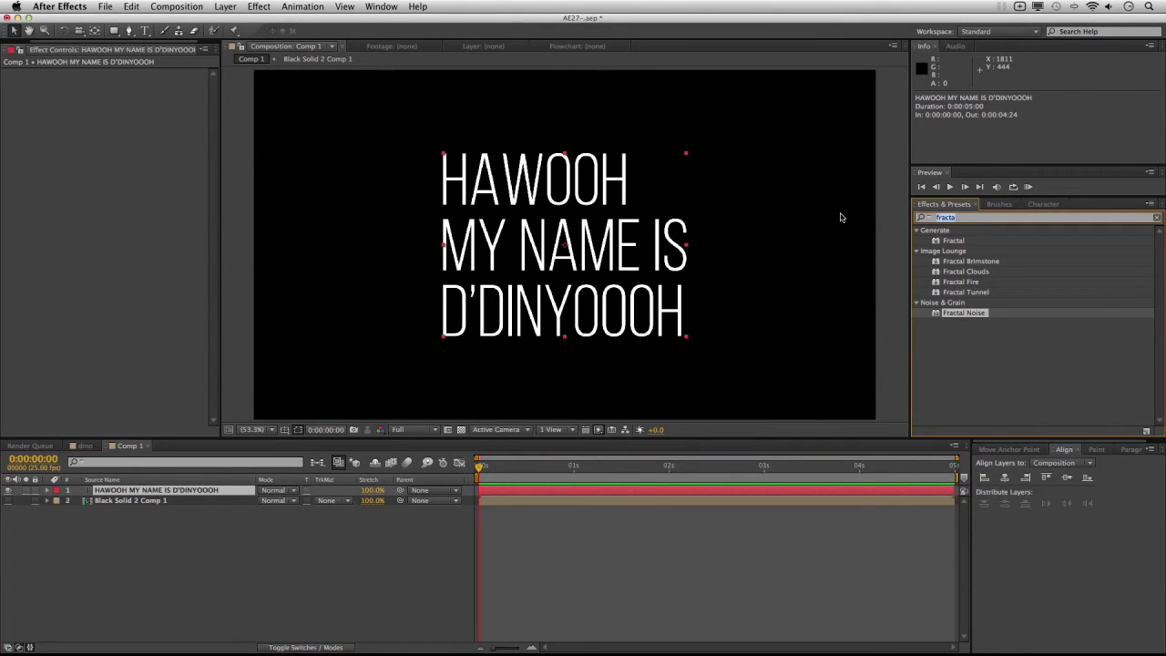
pyautogui.write('displa')
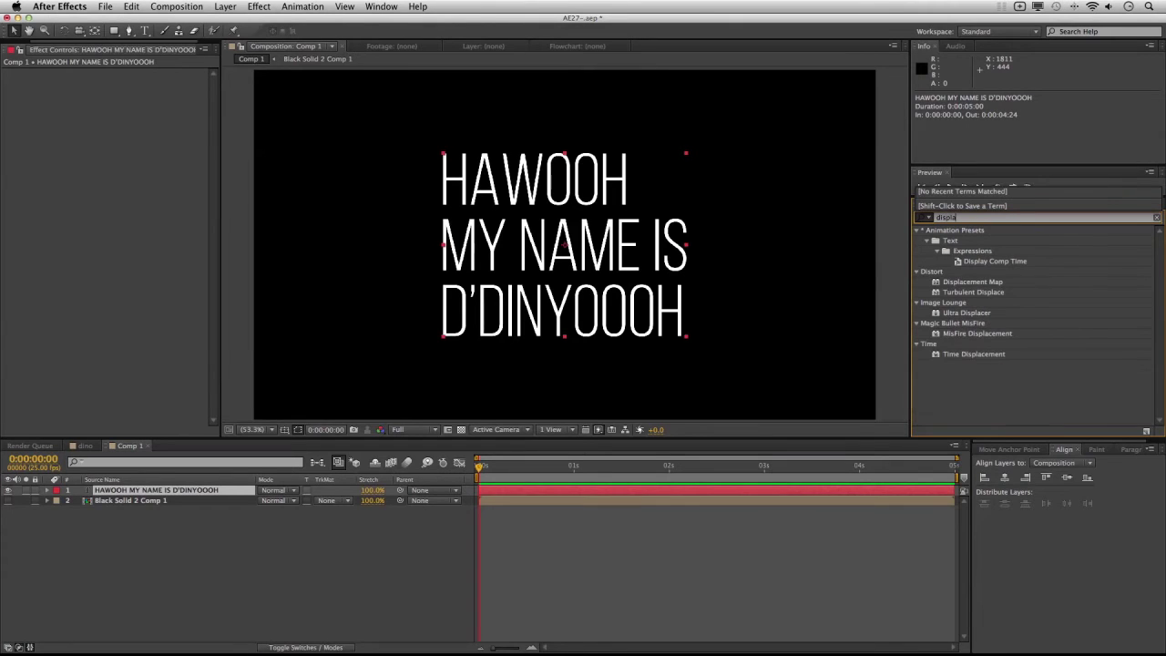
pyautogui.write('c')
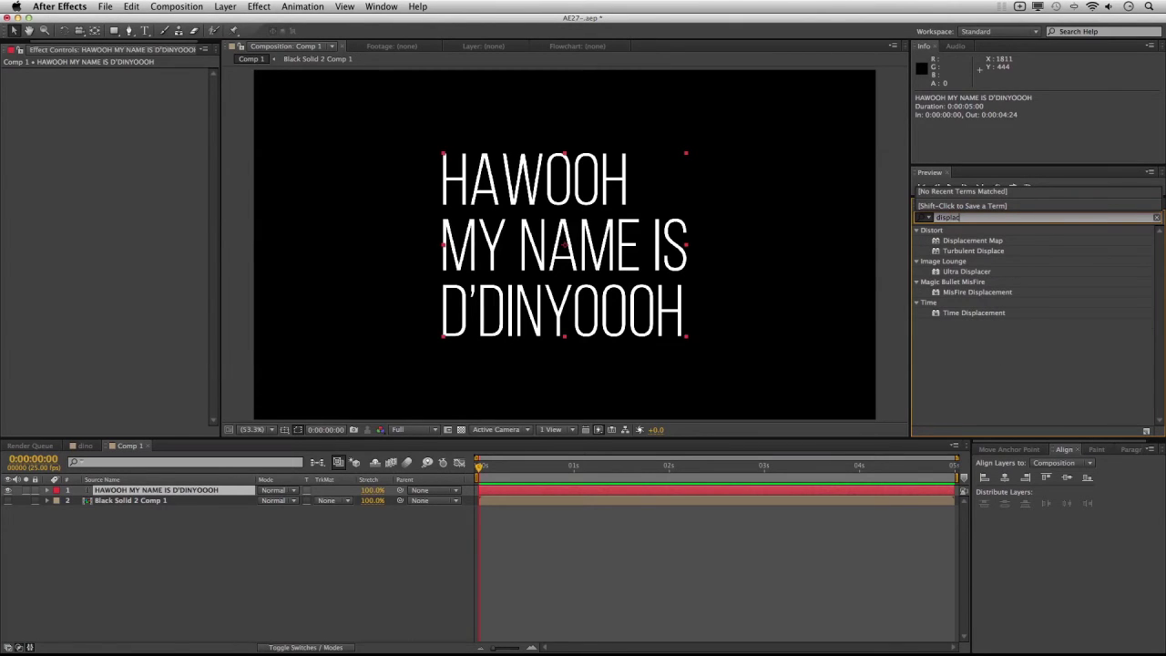
pyautogui.click(955, 247)
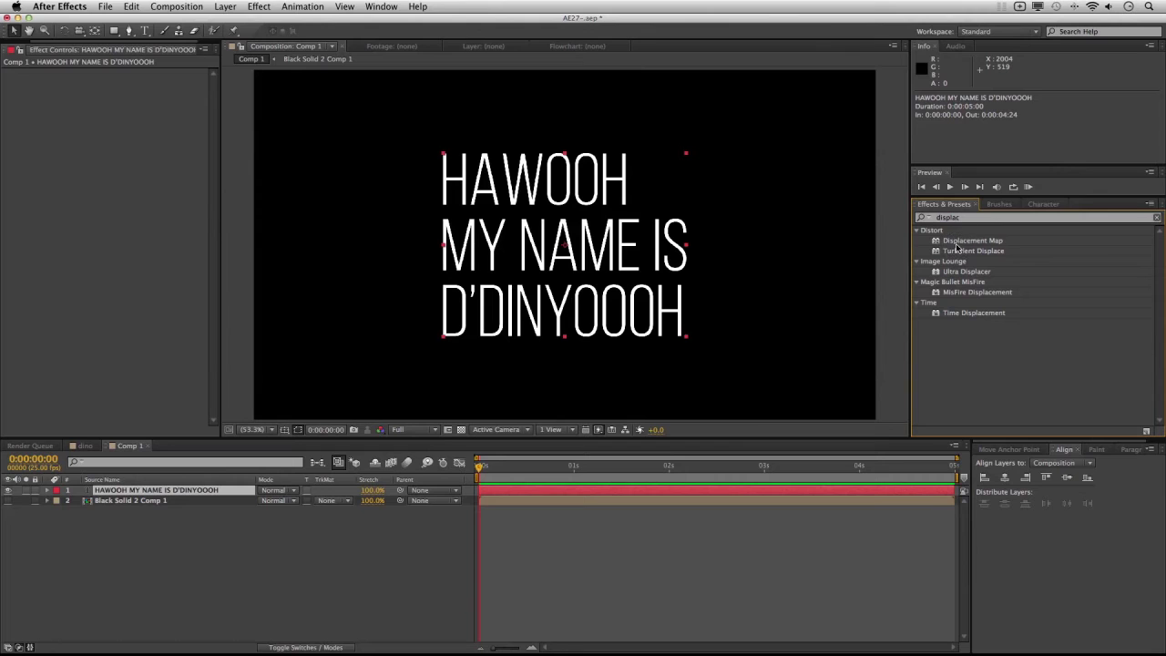
# Step: Apply Displacement Map to the text with Black Solid 2 Comp 1 as map layer, then open that precomp
pyautogui.moveTo(968, 241)
pyautogui.mouseDown()
pyautogui.moveTo(258, 441)
pyautogui.moveTo(151, 492)
pyautogui.mouseUp()
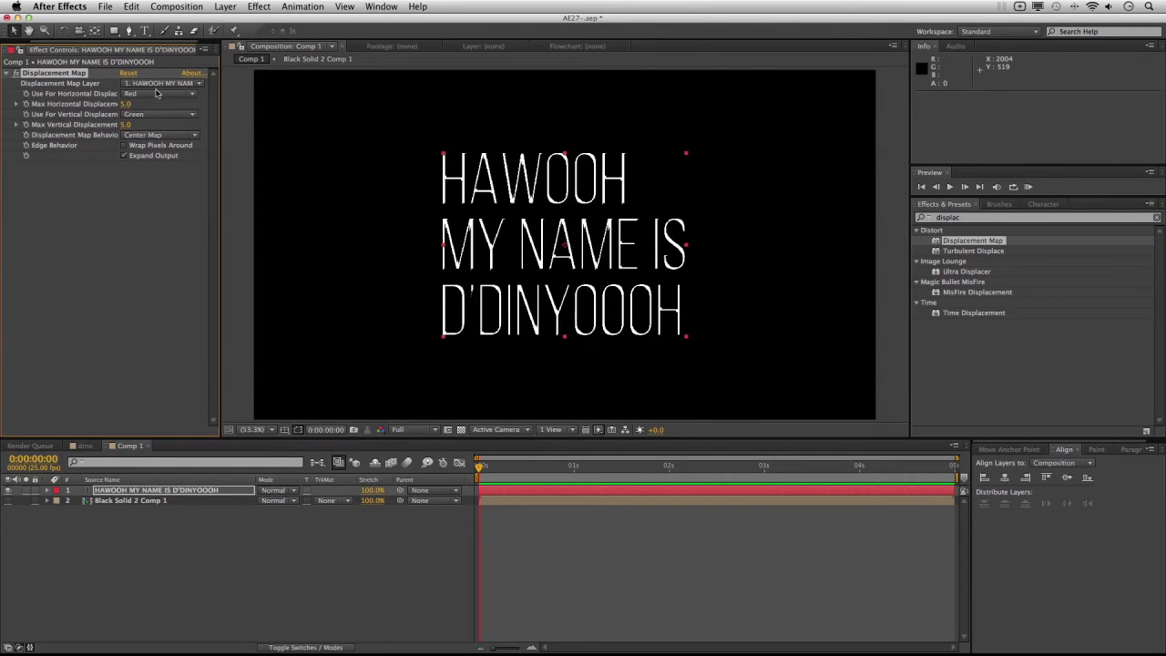
pyautogui.click(160, 83)
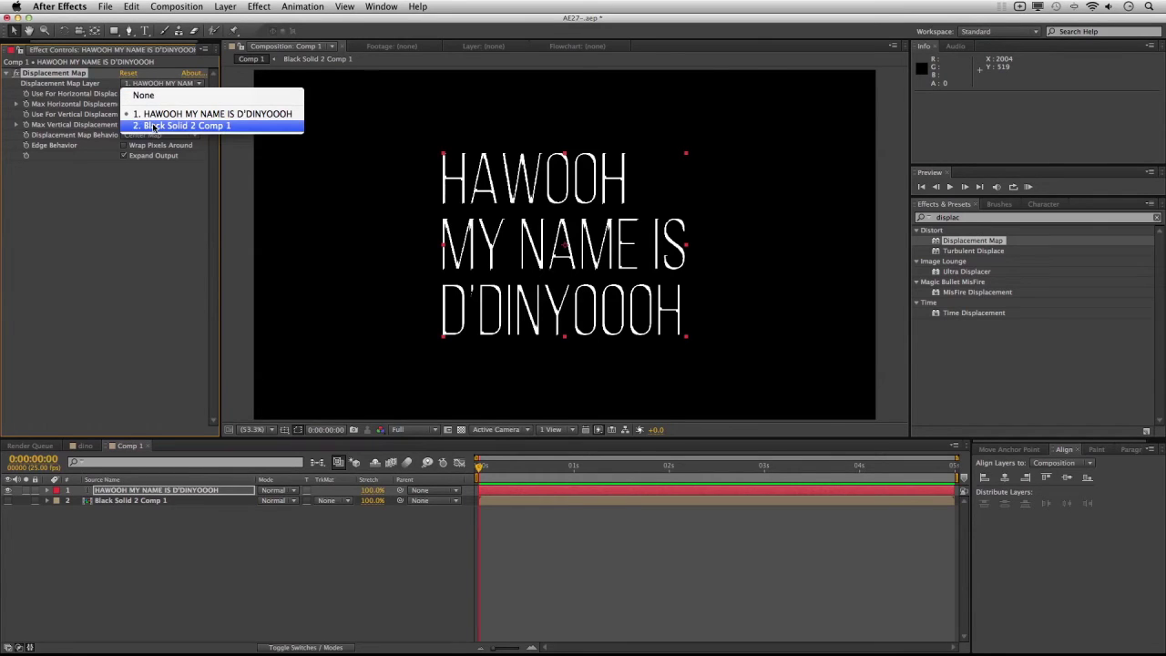
pyautogui.click(153, 127)
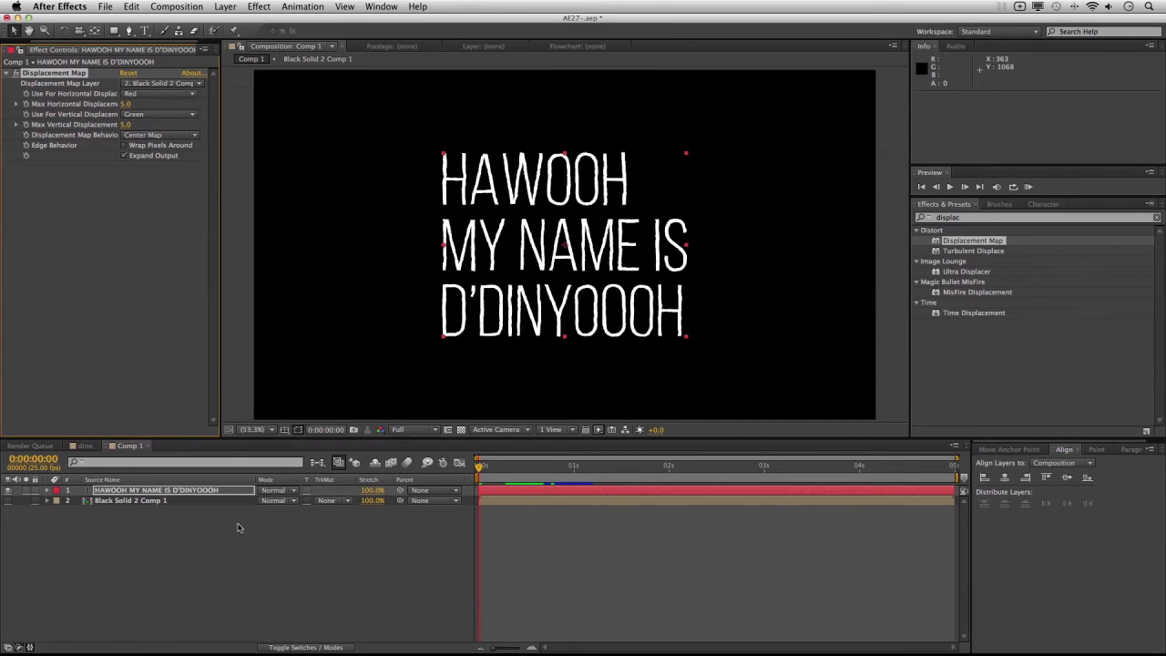
pyautogui.doubleClick(138, 504)
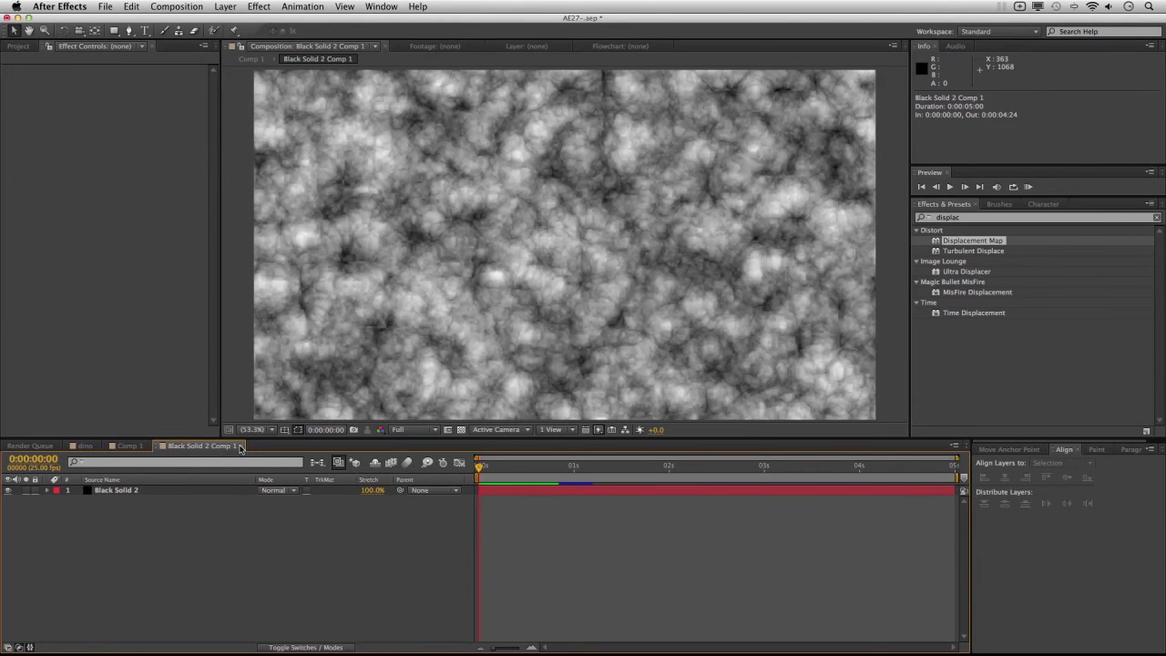
# Step: Back in Comp 1, rename layer 2 to 'noise' and check the text's displacement settings
pyautogui.click(240, 447)
pyautogui.rightClick(139, 504)
pyautogui.click(204, 642)
pyautogui.write('noise')
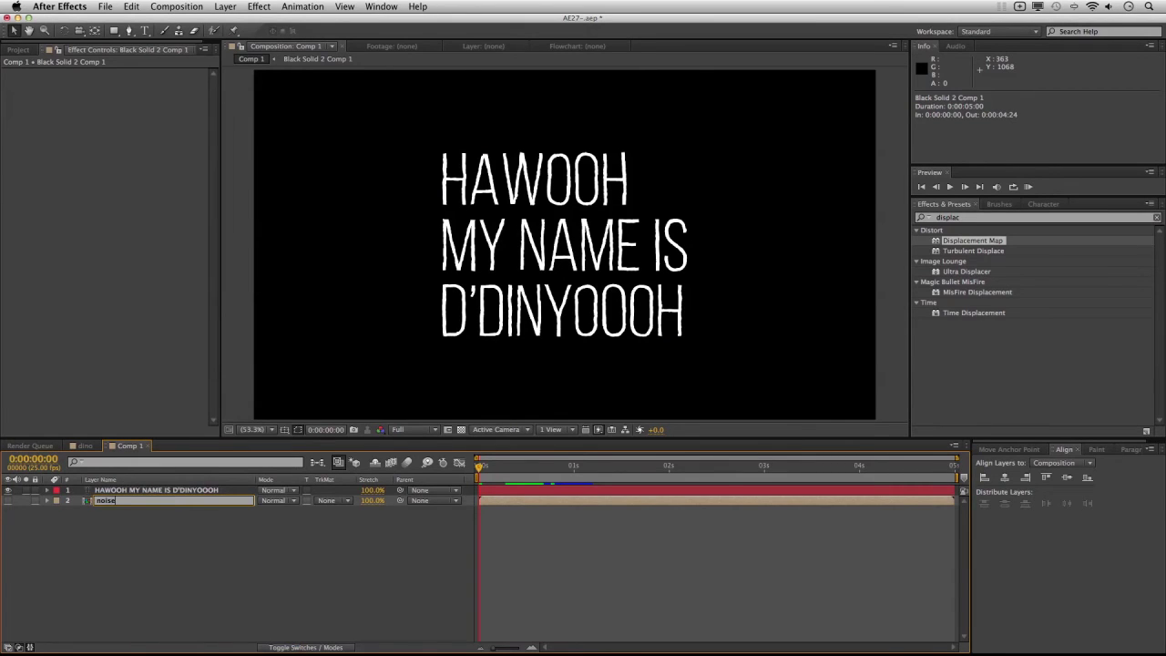
pyautogui.press('Return')
pyautogui.click(175, 491)
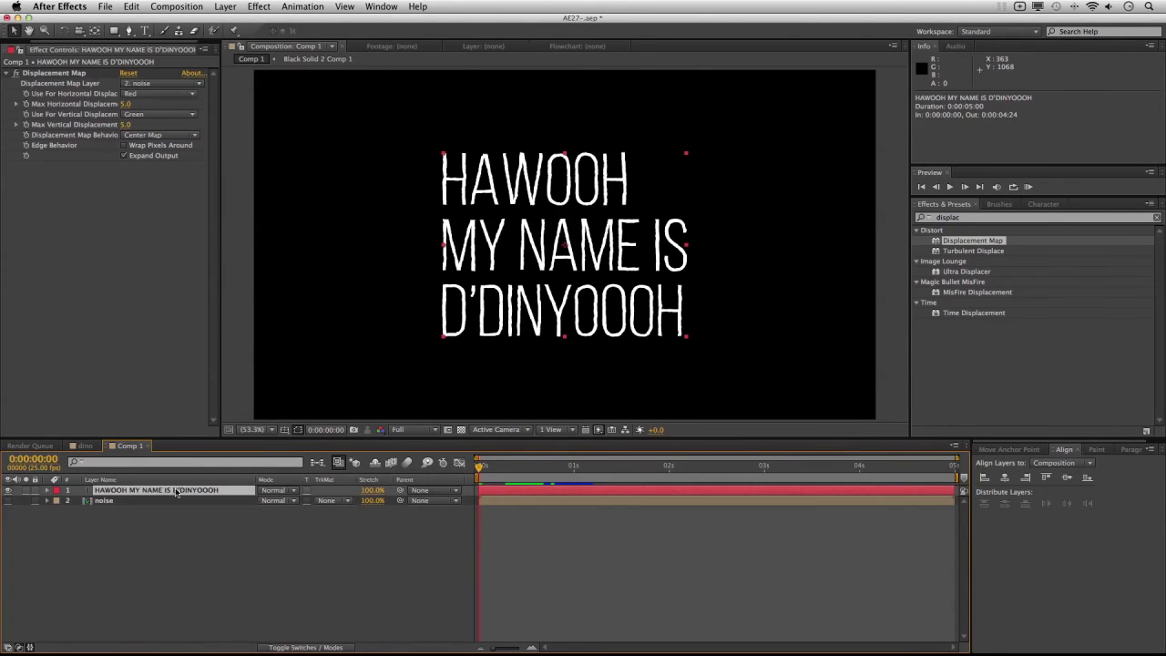
pyautogui.click(622, 555)
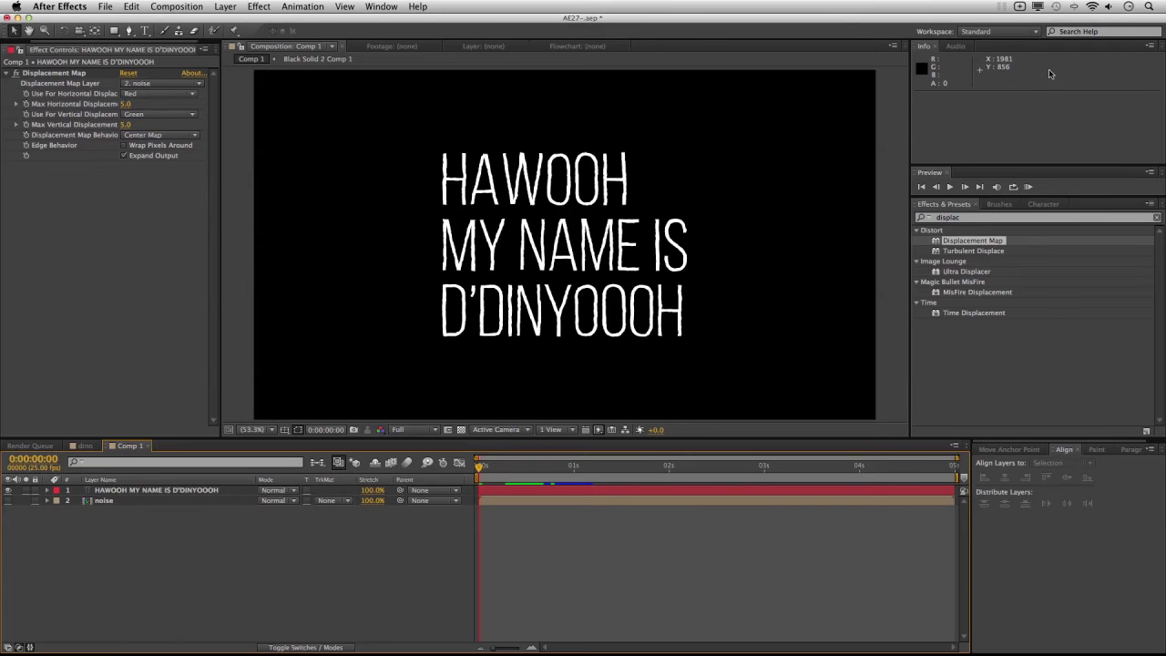
# Step: Render a RAM preview of Comp 1 and play back the cached frames
pyautogui.click(1027, 186)
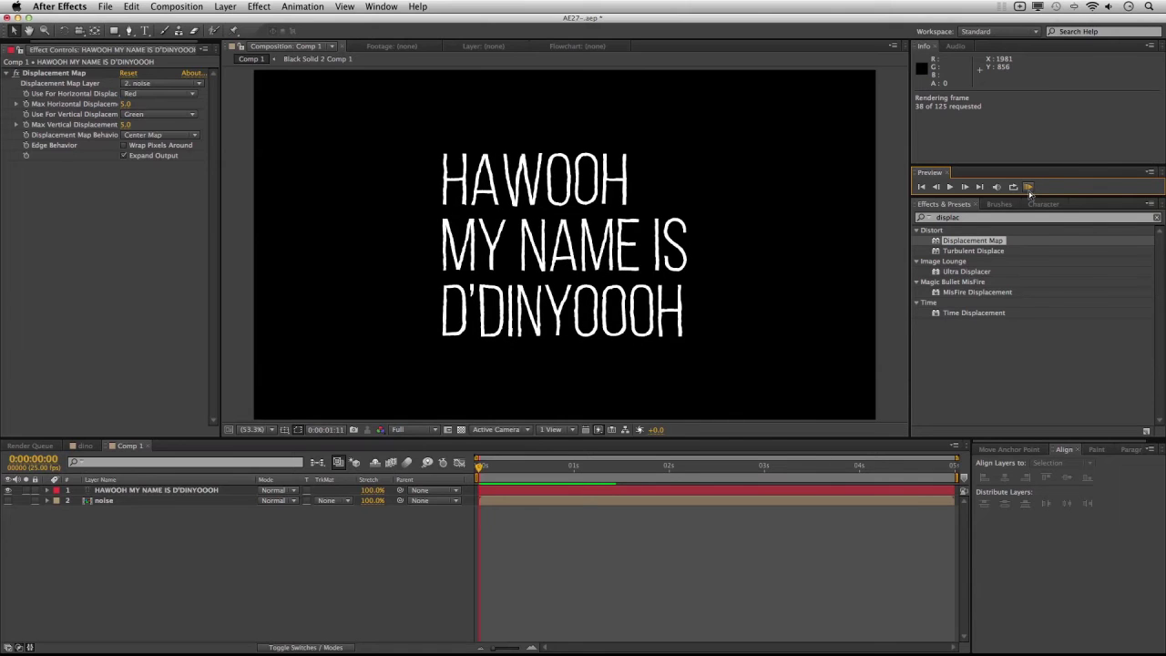
pyautogui.click(1029, 192)
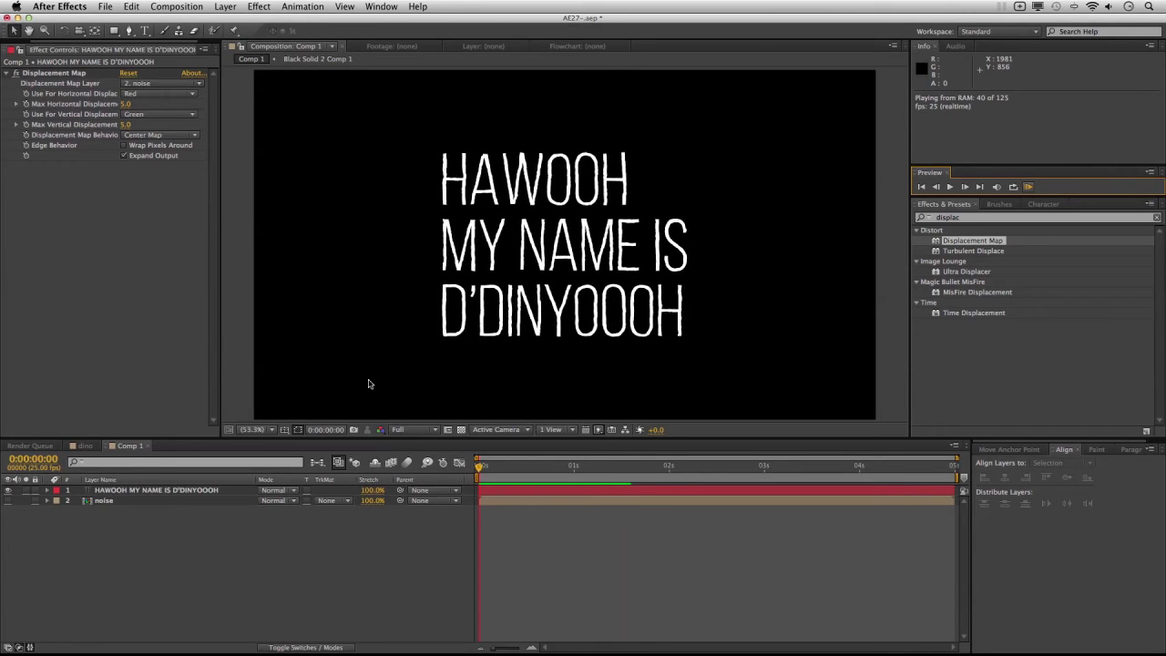
# Step: In the dino composition, drag Comp 1 from the Project panel to the left of the character
pyautogui.click(82, 446)
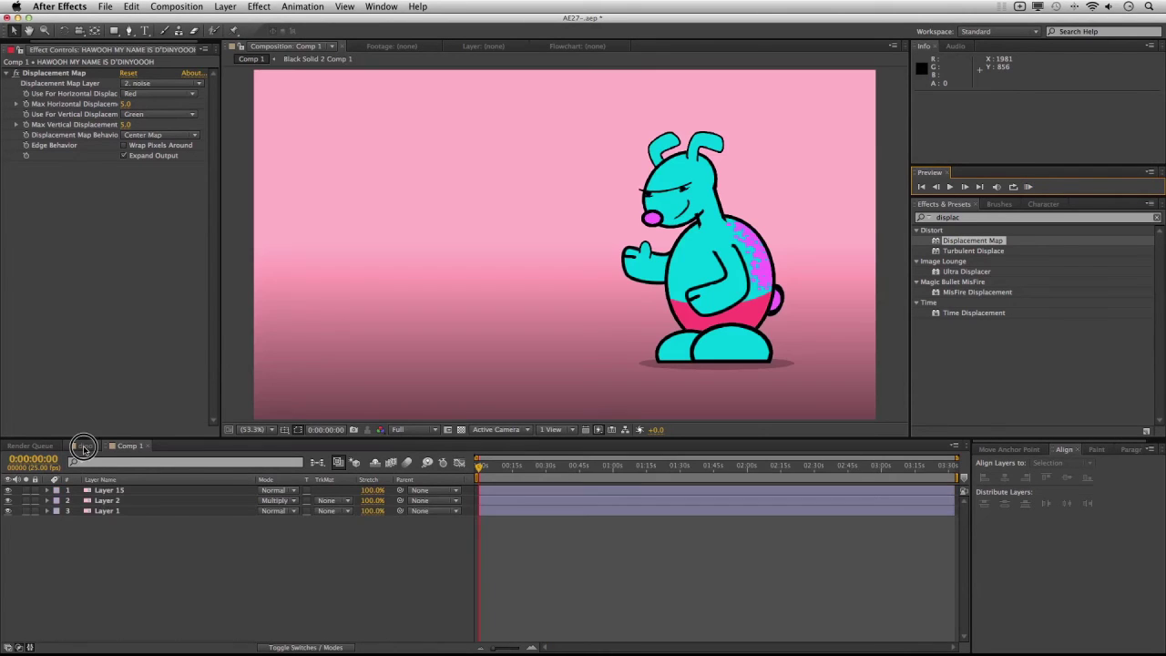
pyautogui.click(18, 47)
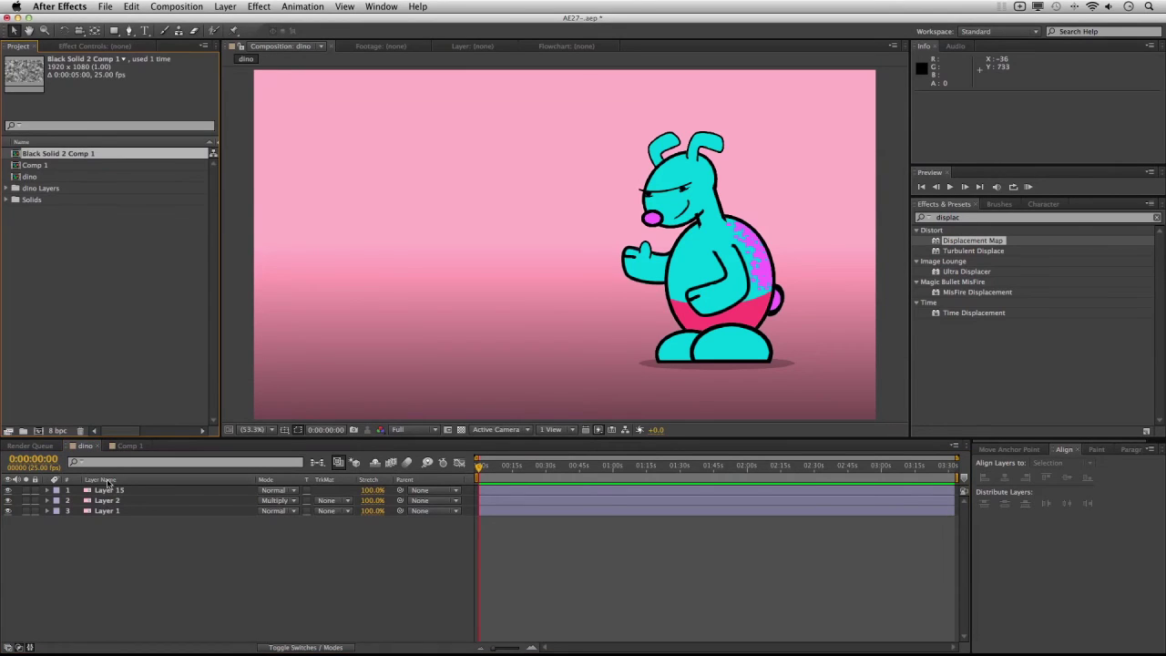
pyautogui.moveTo(34, 164)
pyautogui.mouseDown()
pyautogui.moveTo(464, 185)
pyautogui.moveTo(502, 256)
pyautogui.mouseUp()
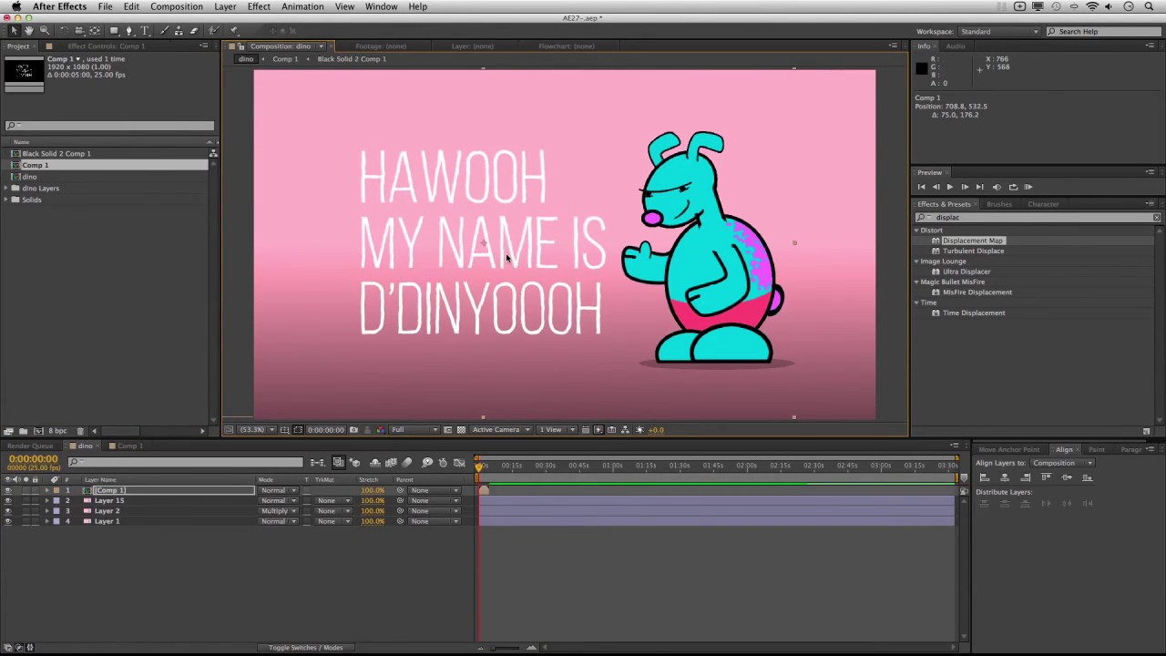
pyautogui.click(723, 593)
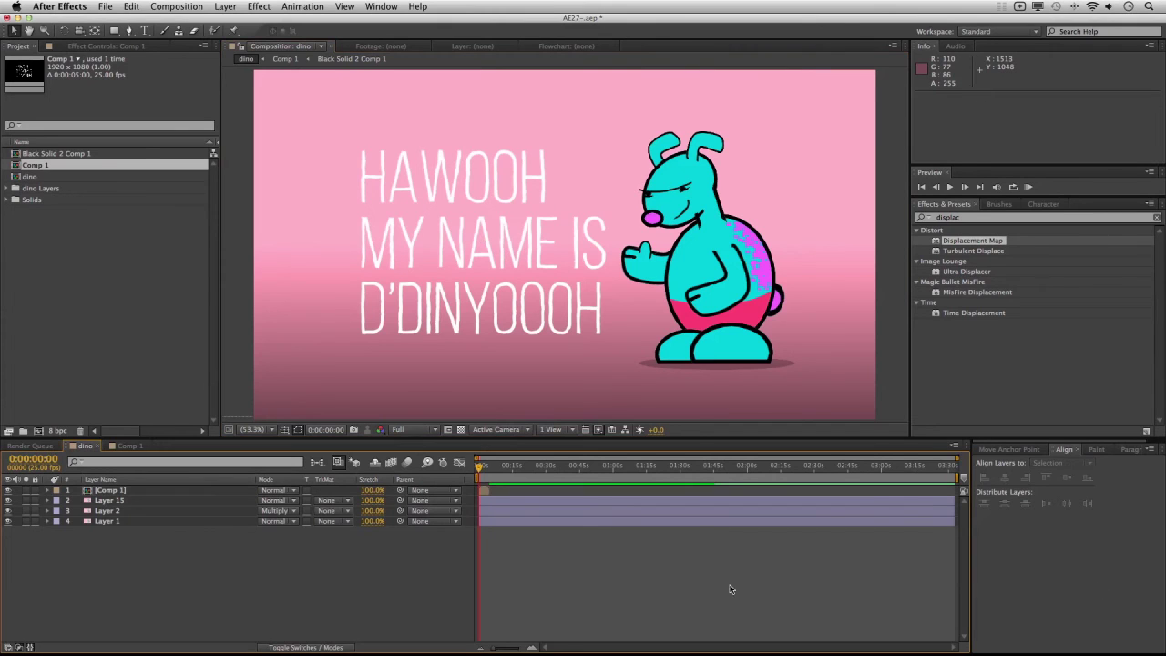
pyautogui.click(1029, 186)
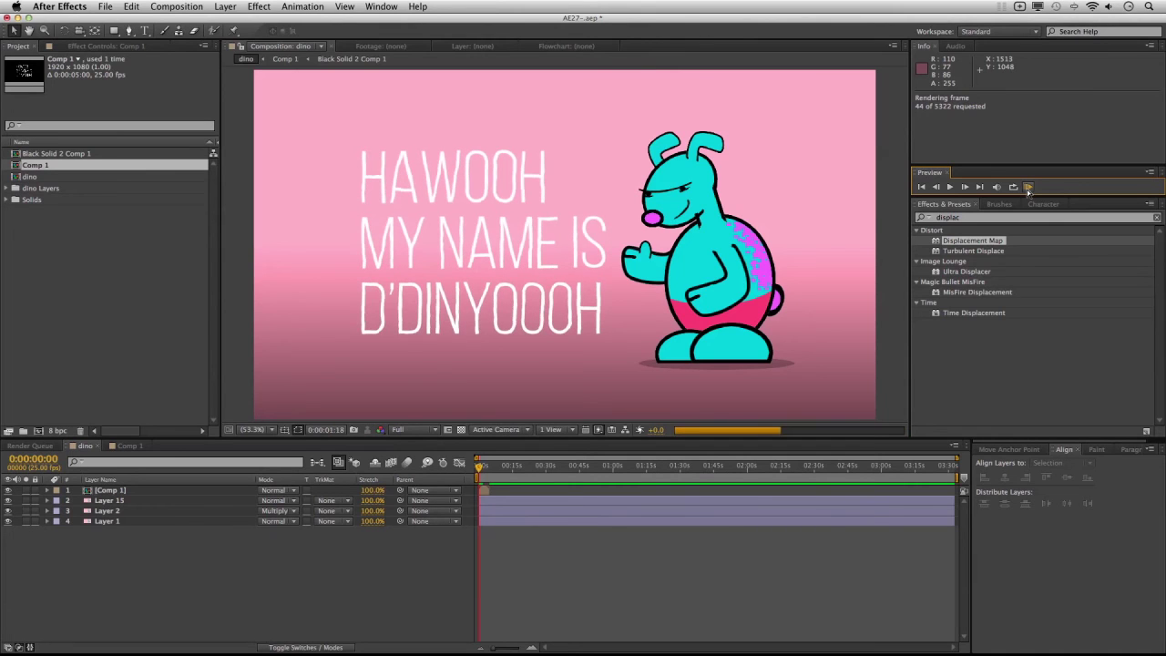
pyautogui.click(1028, 187)
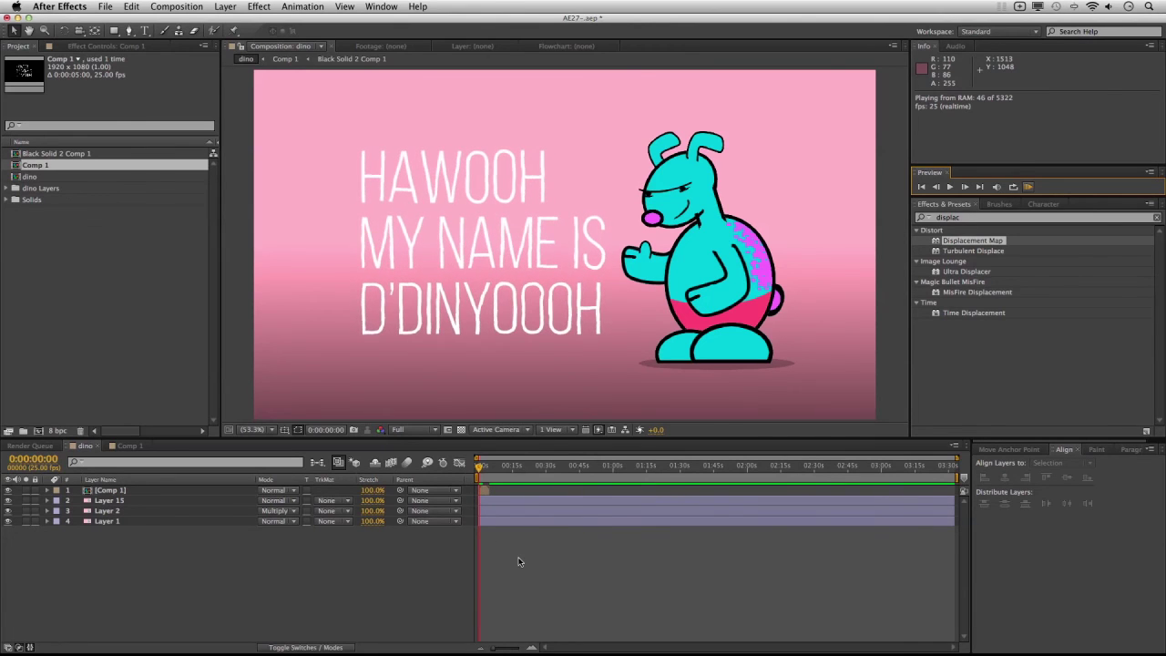
pyautogui.press('space')
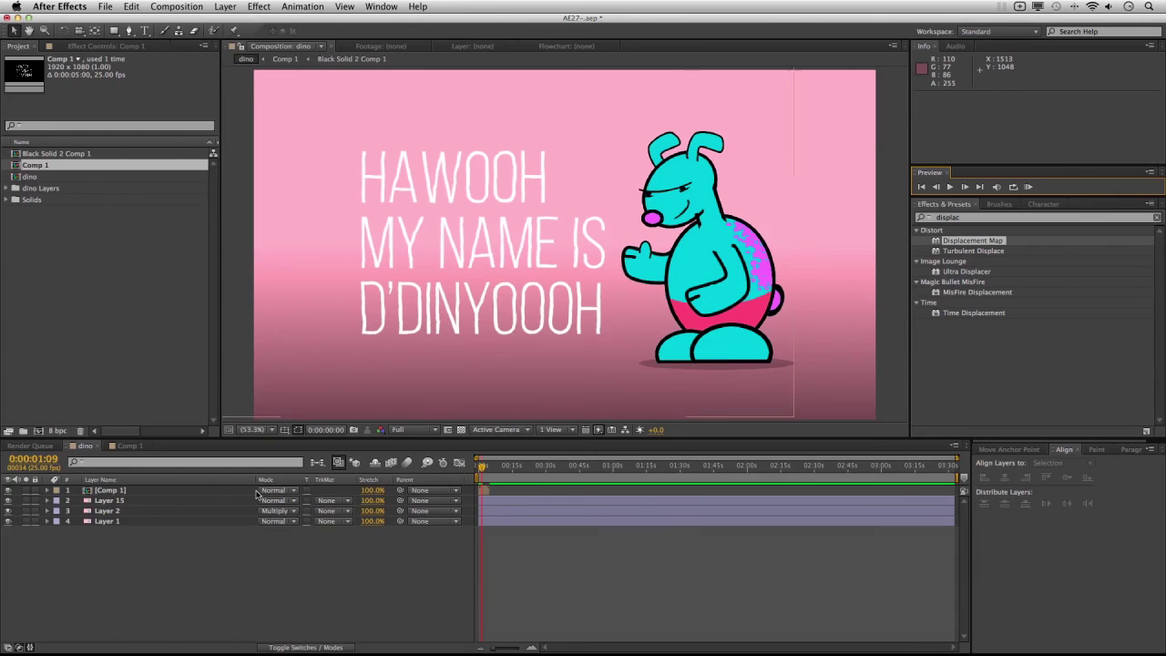
pyautogui.click(114, 490)
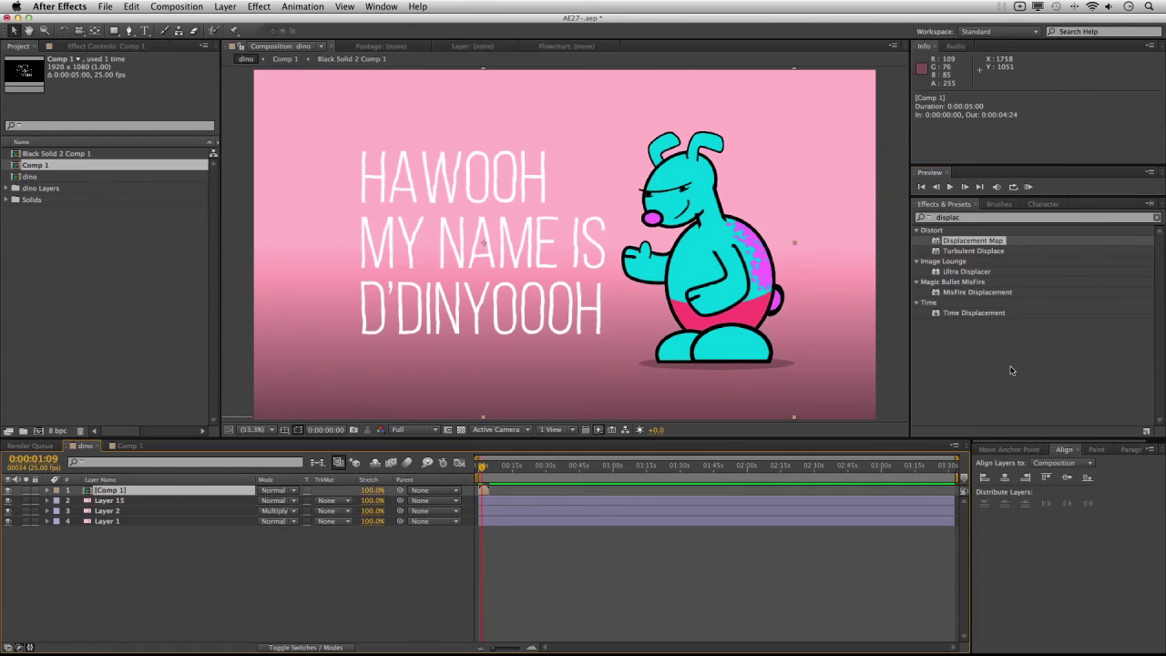
# Step: Apply the Fill effect to the Comp 1 layer, turning the text red, and bring up its Color swatch
pyautogui.click(966, 218)
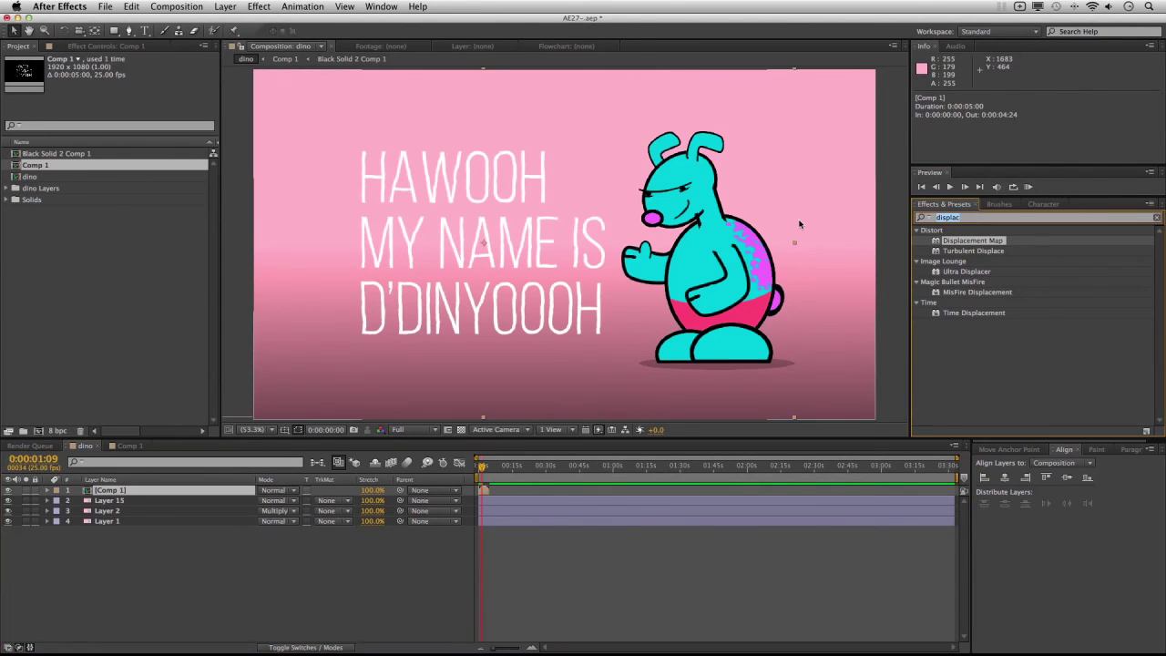
pyautogui.write('fill')
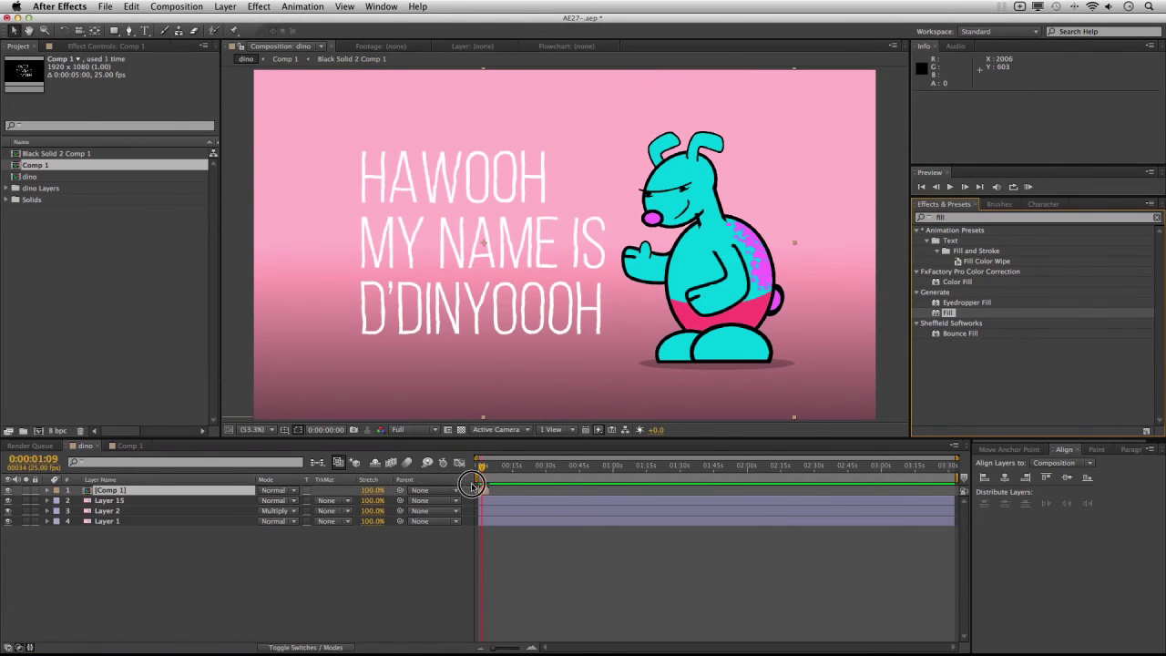
pyautogui.moveTo(947, 314); pyautogui.dragTo(482, 490)
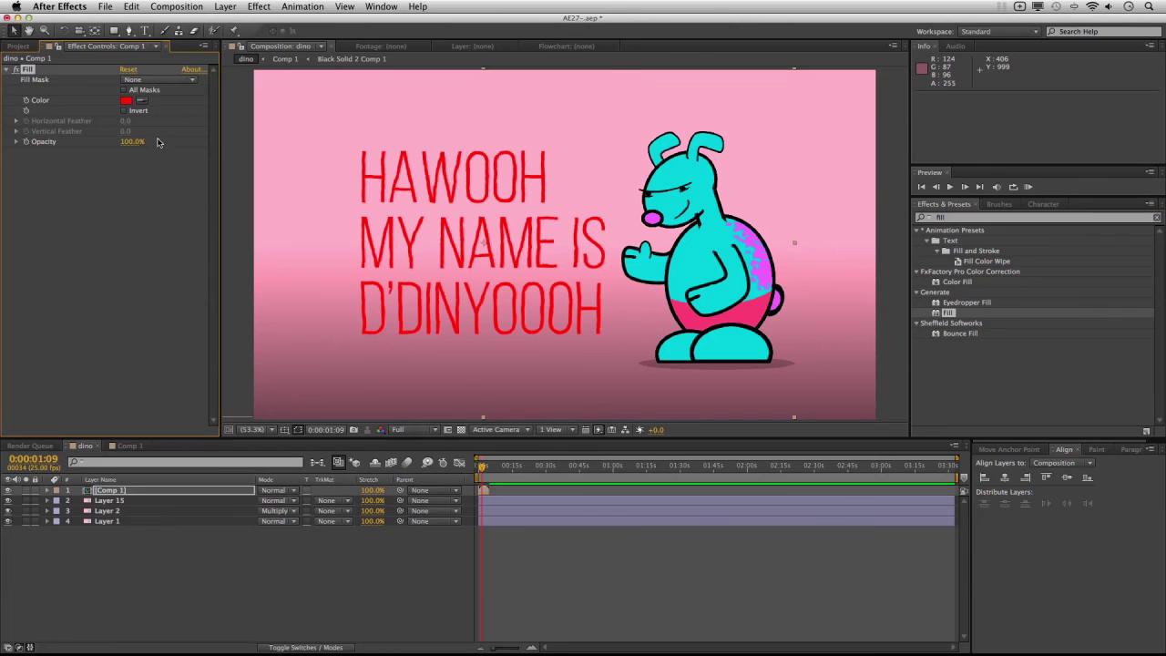
pyautogui.click(127, 101)
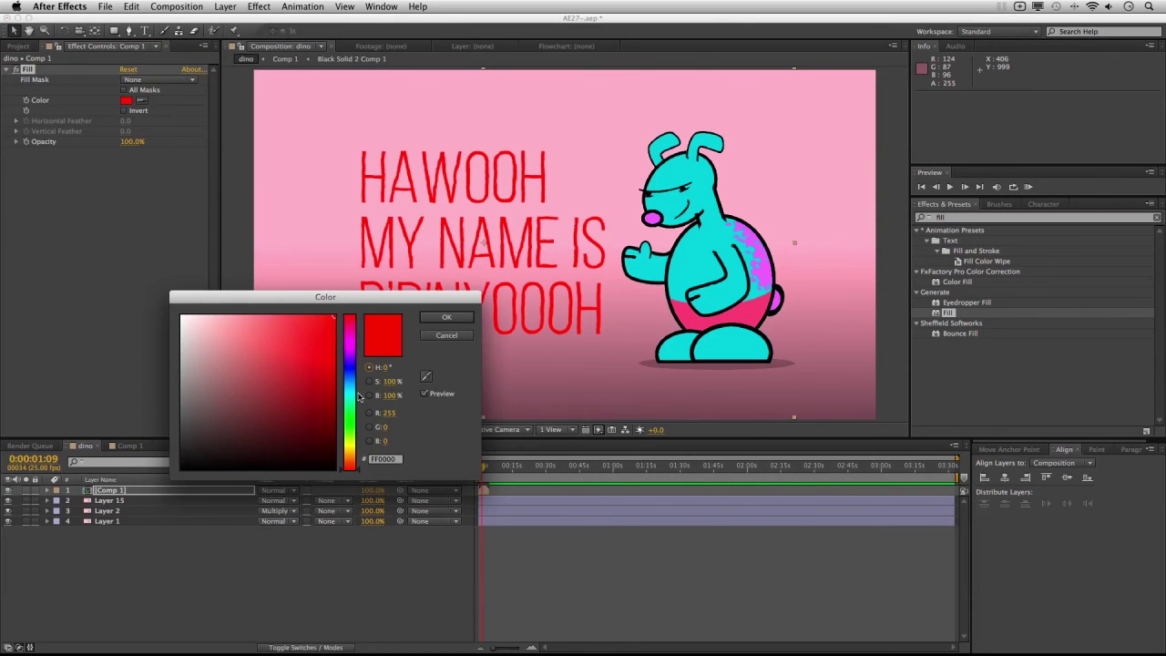
# Step: Set the Fill colour to magenta (hue 299°), confirm it, and deselect Comp 1
pyautogui.moveTo(351, 342)
pyautogui.mouseDown()
pyautogui.moveTo(349, 380)
pyautogui.moveTo(361, 364)
pyautogui.mouseUp()
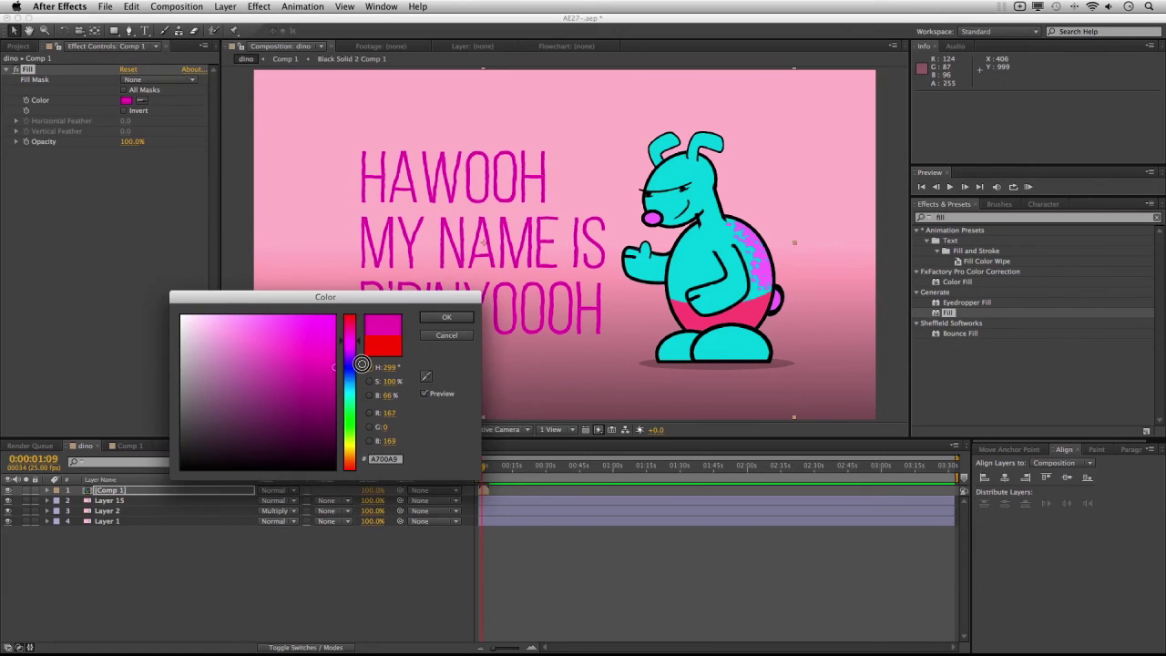
pyautogui.click(446, 319)
pyautogui.click(612, 556)
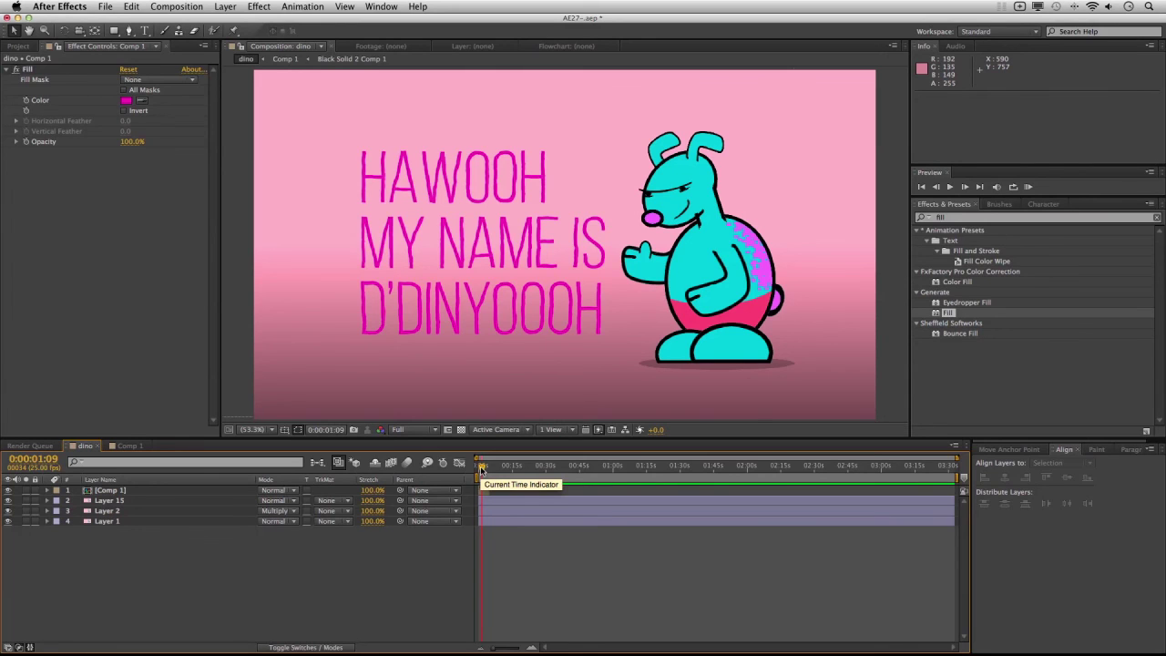
pyautogui.moveTo(480, 469); pyautogui.dragTo(474, 467)
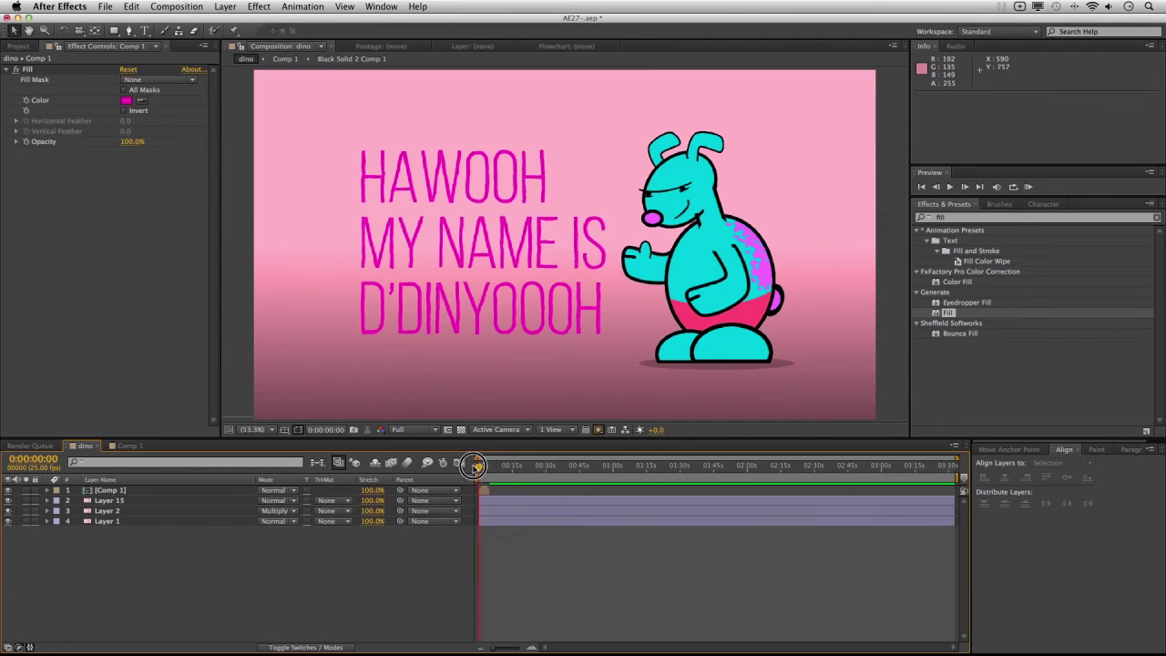